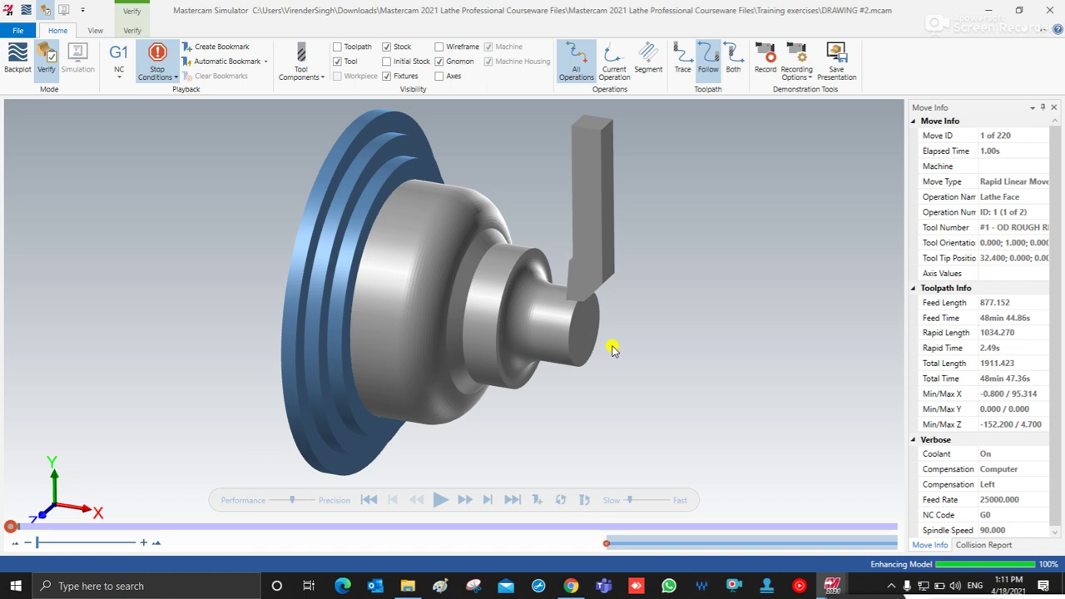
Step: Examine the stepped casting stock, the chuck and the turning tool from several angles in the simulator
scroll(670, 326, up, 1)
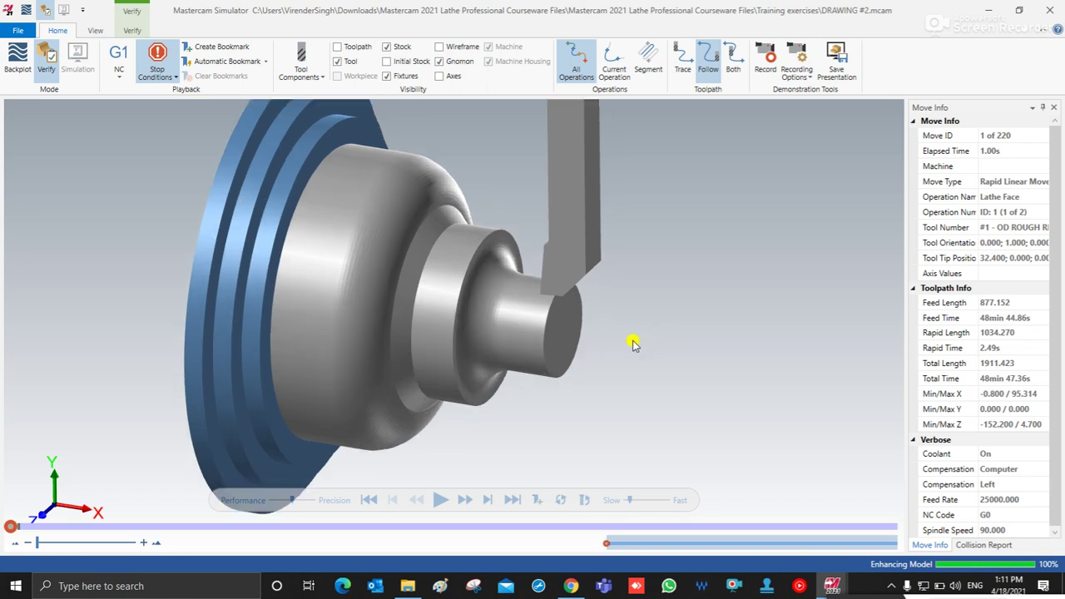
scroll(632, 343, down, 1)
mouse_move(663, 341)
middle_down()
mouse_move(683, 321)
mouse_move(644, 325)
mouse_move(665, 342)
middle_up()
scroll(372, 292, down, 1)
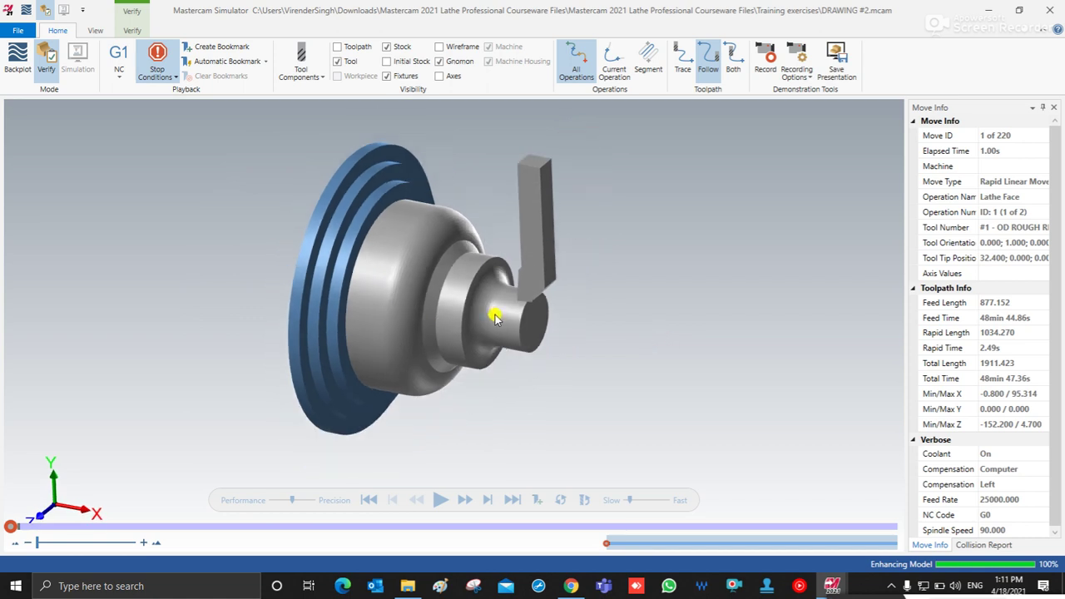
scroll(494, 318, up, 1)
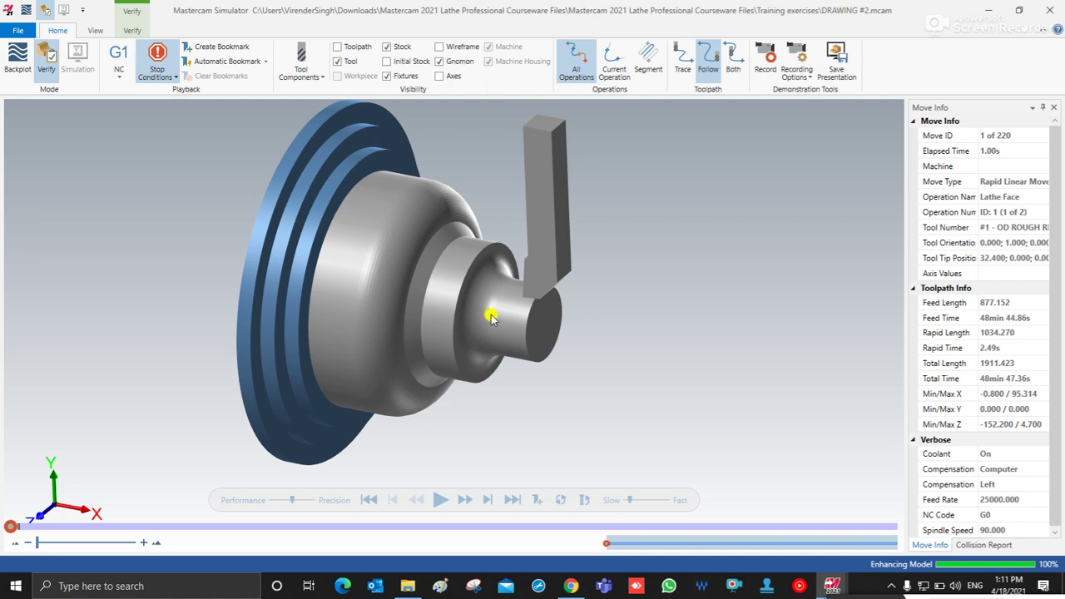
mouse_move(490, 316)
mouse_down()
mouse_move(499, 297)
mouse_move(485, 308)
mouse_move(441, 281)
mouse_move(491, 300)
mouse_up()
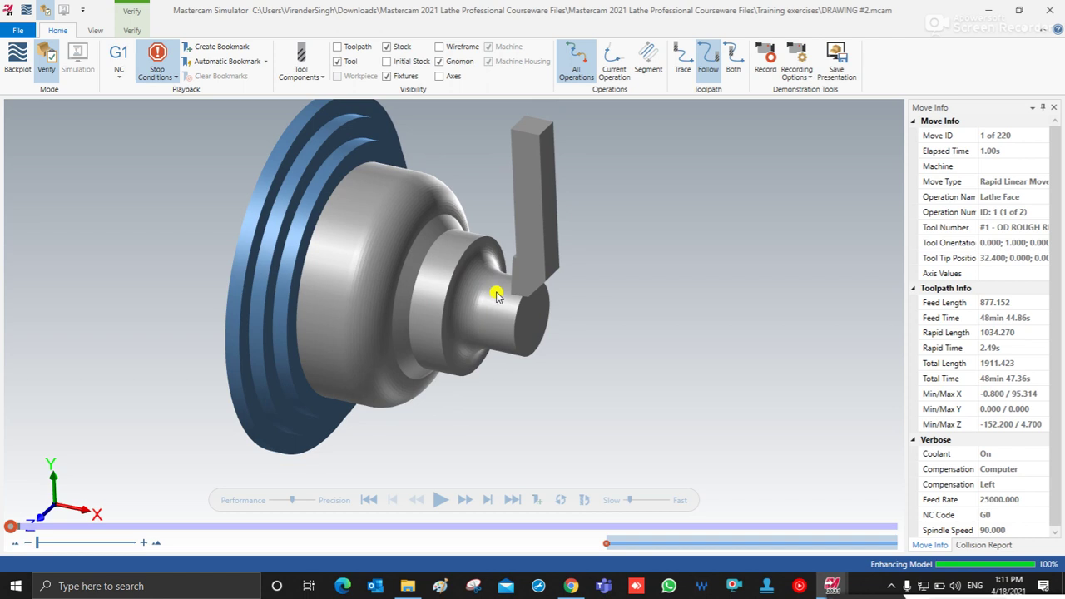
scroll(515, 289, up, 2)
scroll(422, 326, down, 1)
scroll(486, 306, up, 1)
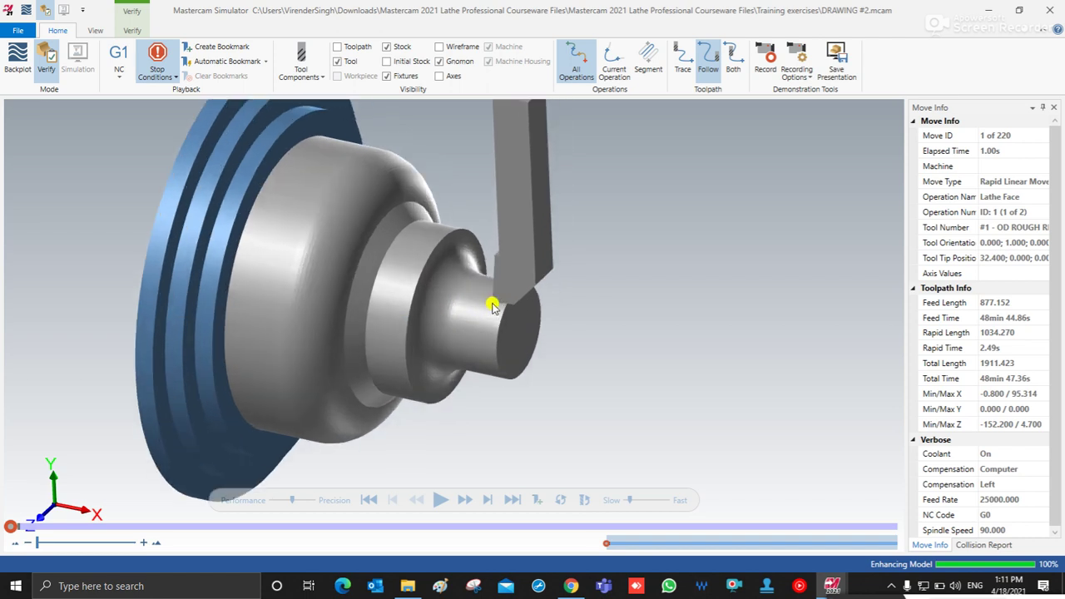
mouse_move(492, 307)
mouse_down()
mouse_move(494, 291)
mouse_move(515, 290)
mouse_move(480, 300)
mouse_move(485, 307)
mouse_up()
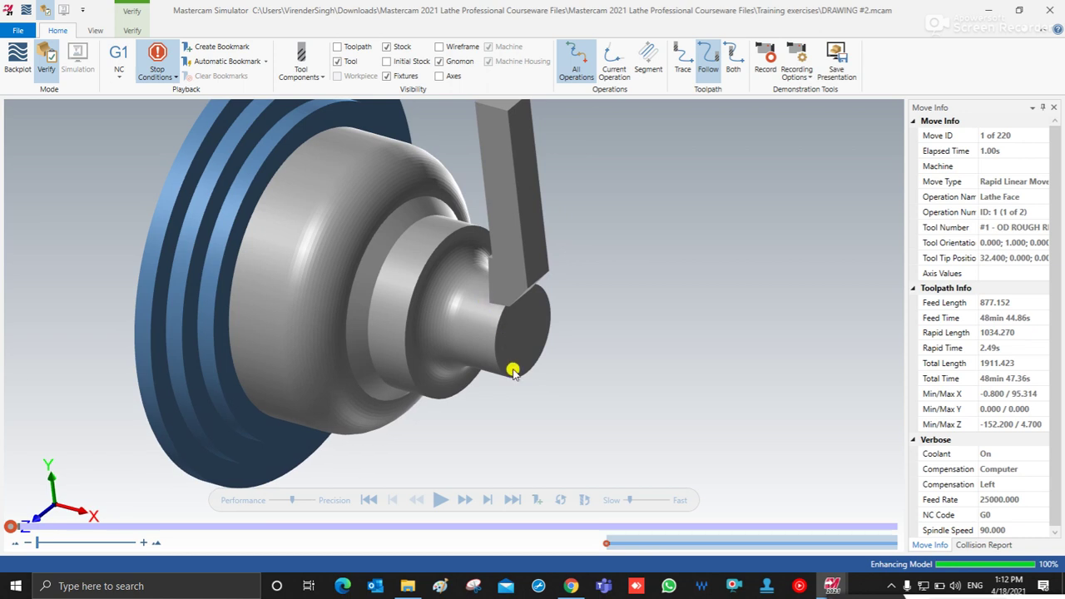
drag(442, 330, 449, 333)
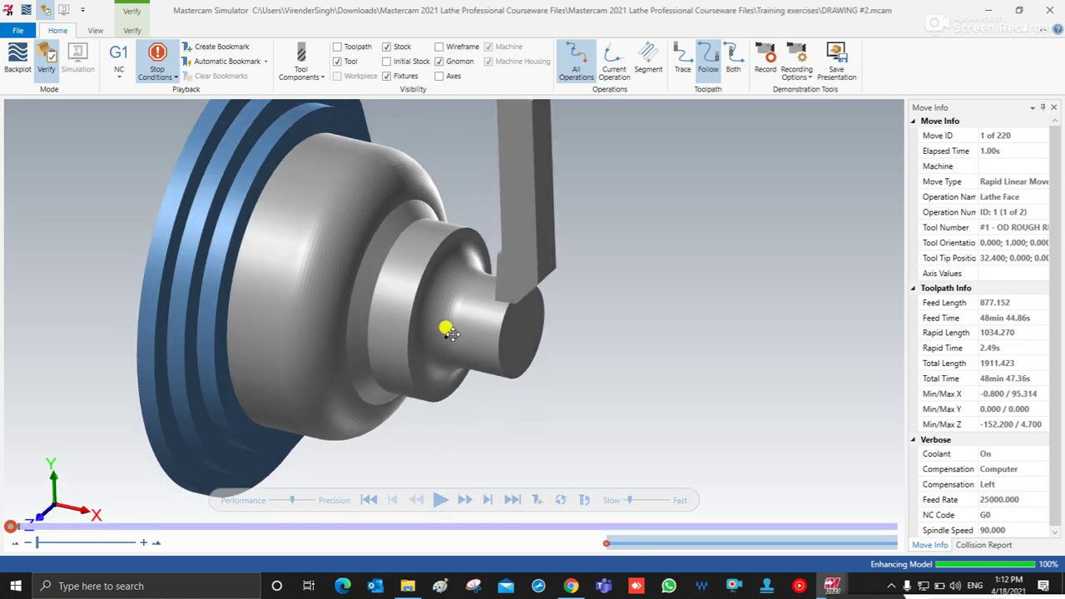
Step: Play the verification through the Lathe Face and Lathe Rough operations to the last move
click(439, 498)
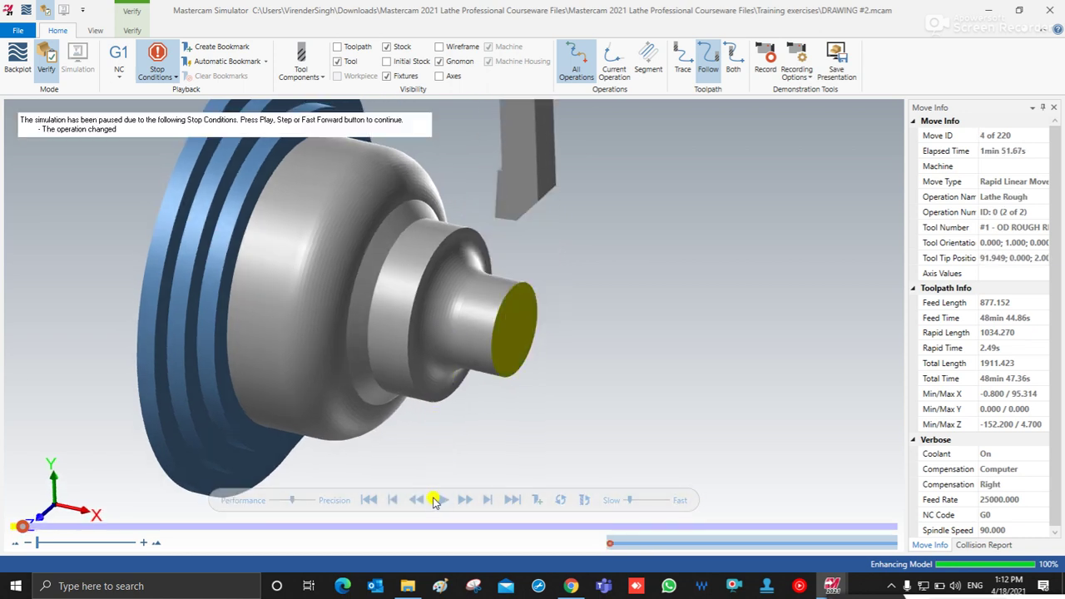
click(438, 500)
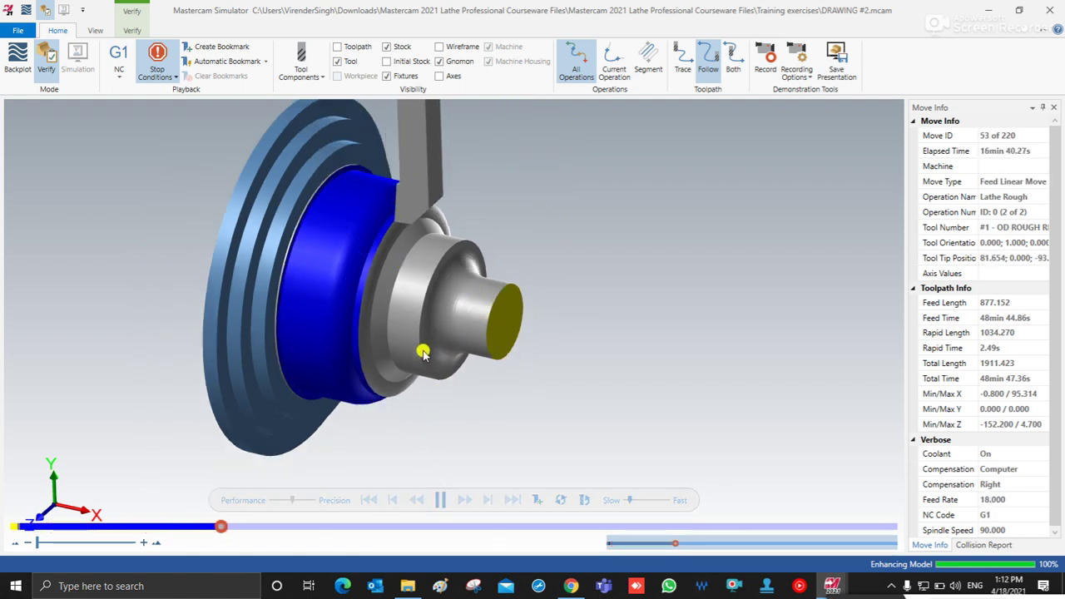
scroll(371, 354, up, 2)
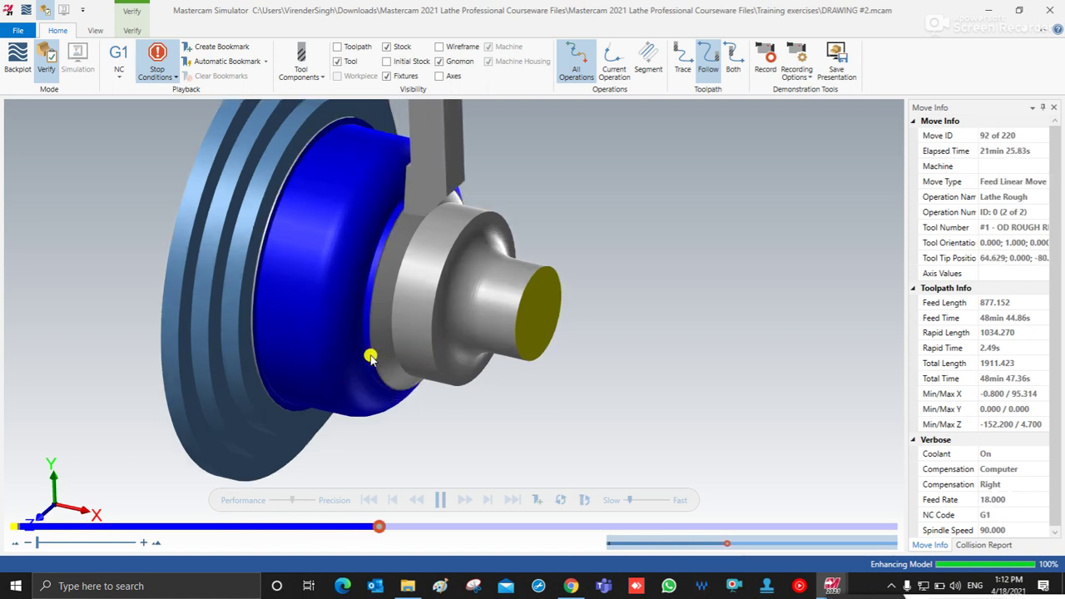
scroll(389, 306, up, 1)
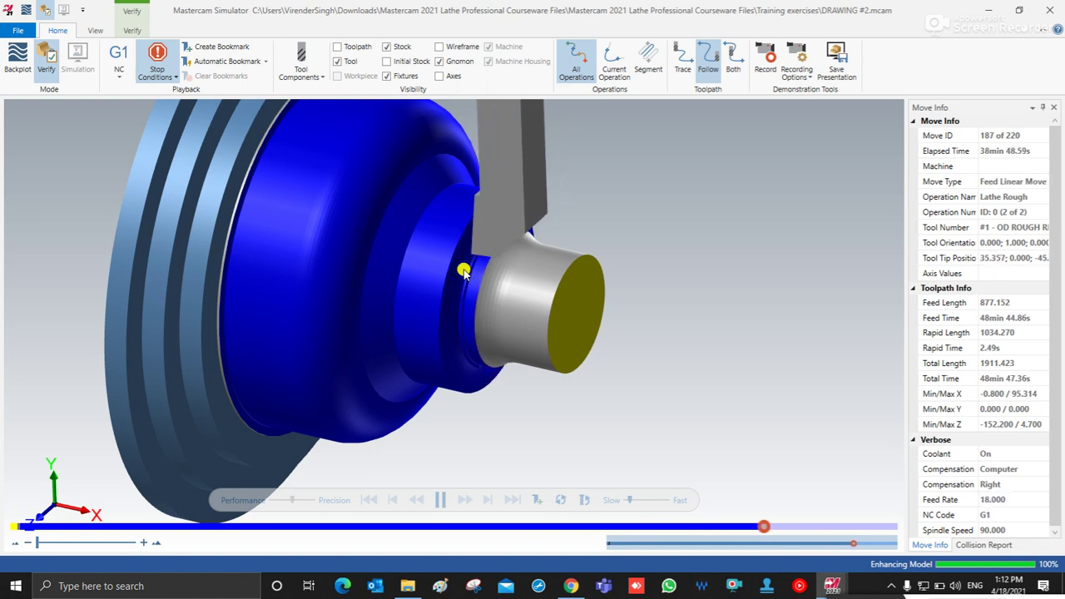
scroll(494, 254, down, 1)
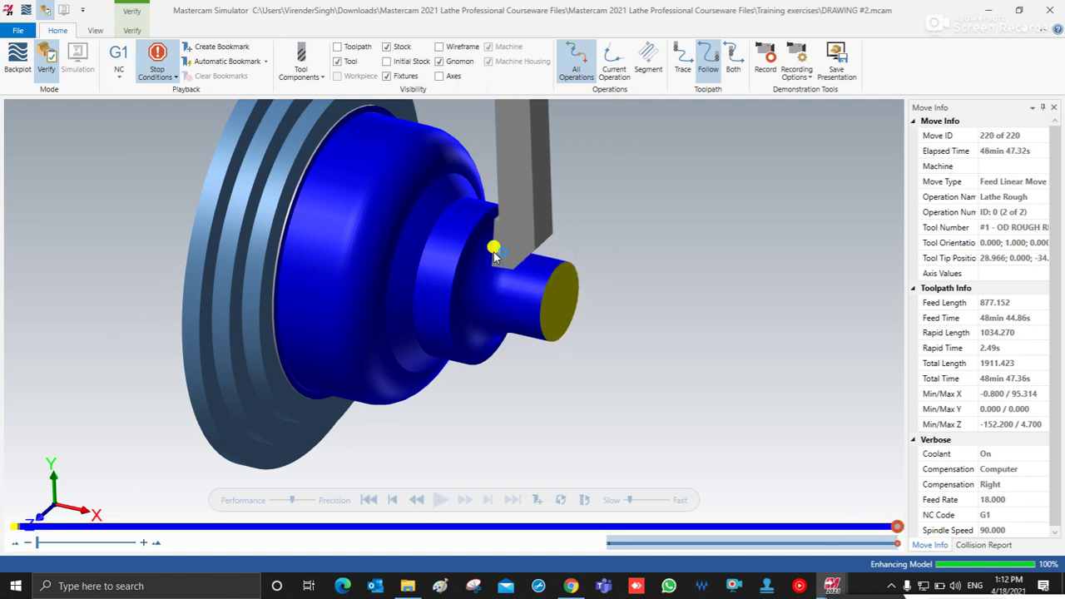
mouse_move(481, 278)
middle_down()
mouse_move(480, 257)
mouse_move(495, 250)
mouse_move(481, 262)
middle_up()
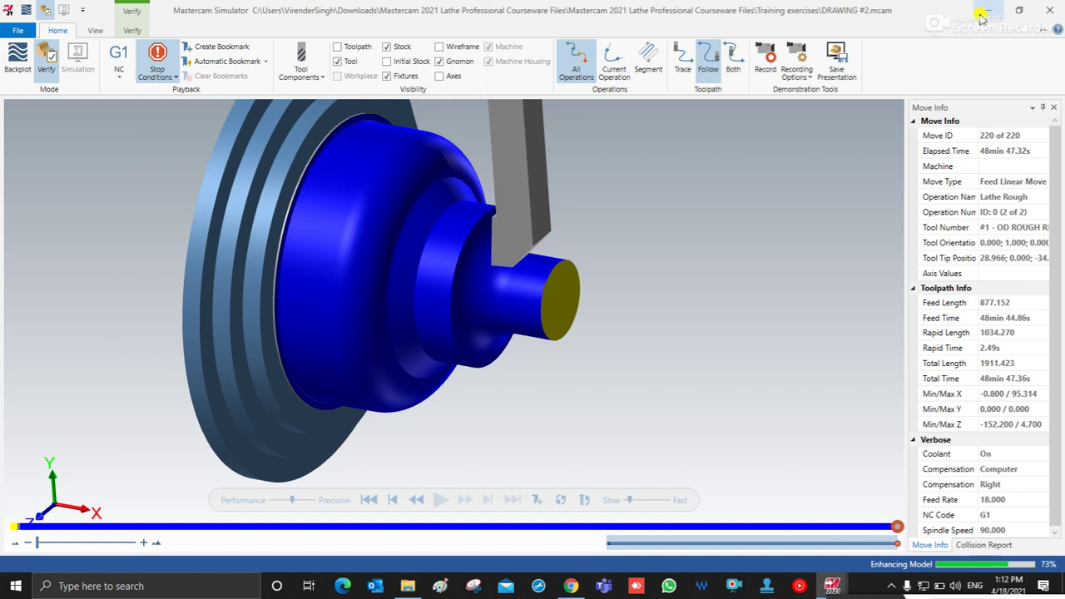
Step: Switch back to the main Mastercam window and show the lathe part in the Top (WCS) view
click(988, 10)
right_click(443, 257)
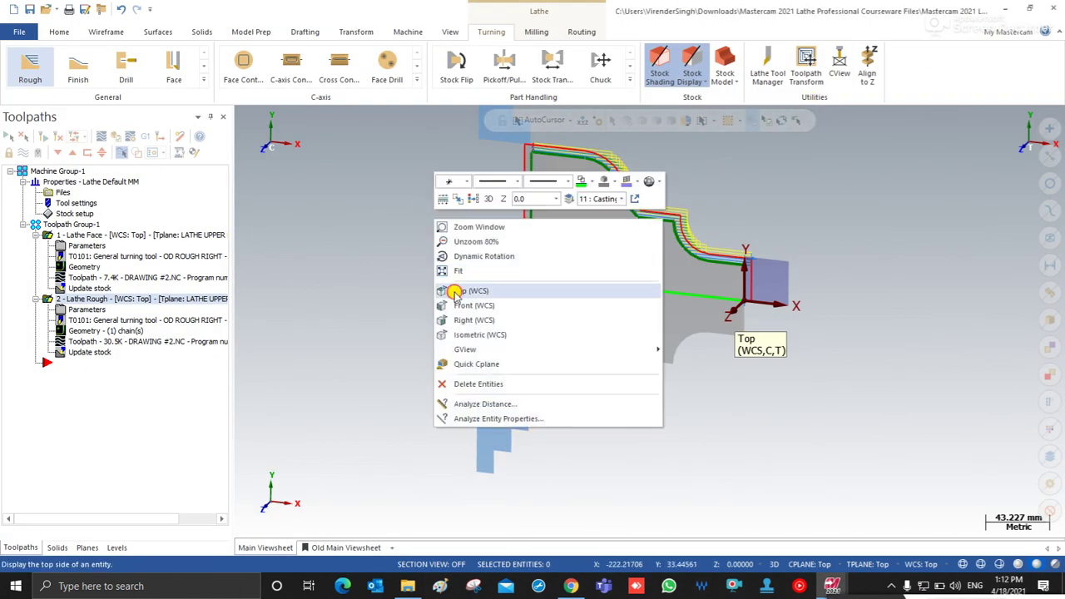
click(449, 289)
scroll(706, 238, up, 5)
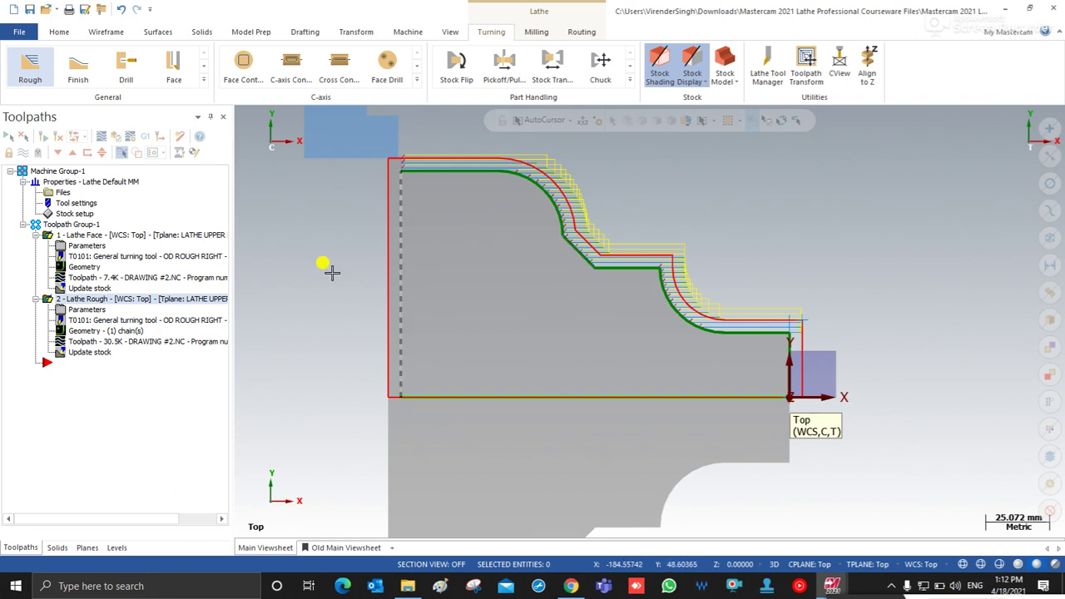
Step: Permanently delete all lathe operations and tools from the toolpath manager
click(46, 238)
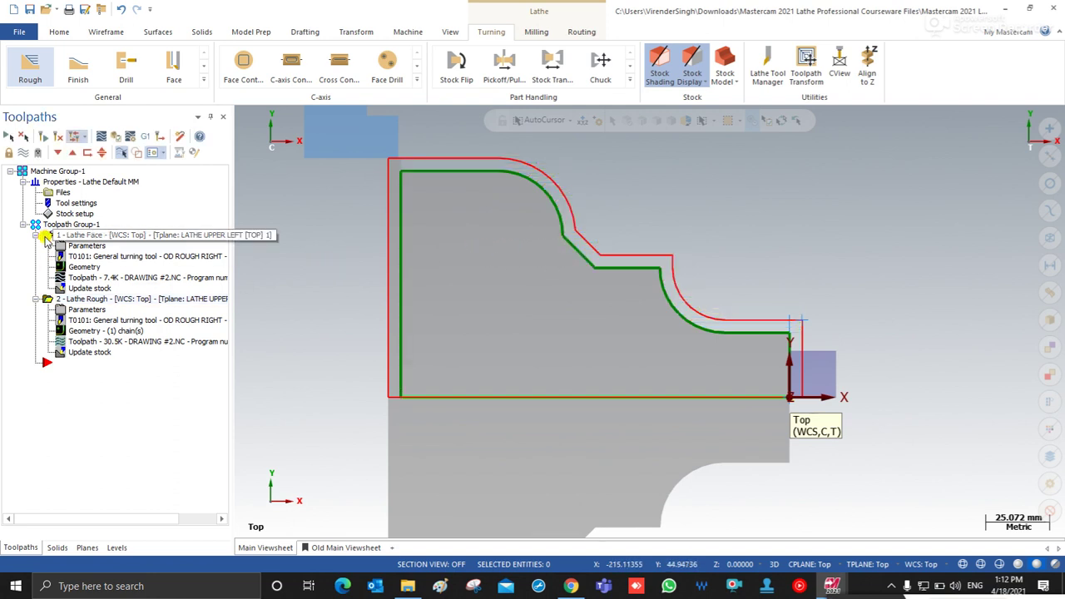
click(50, 299)
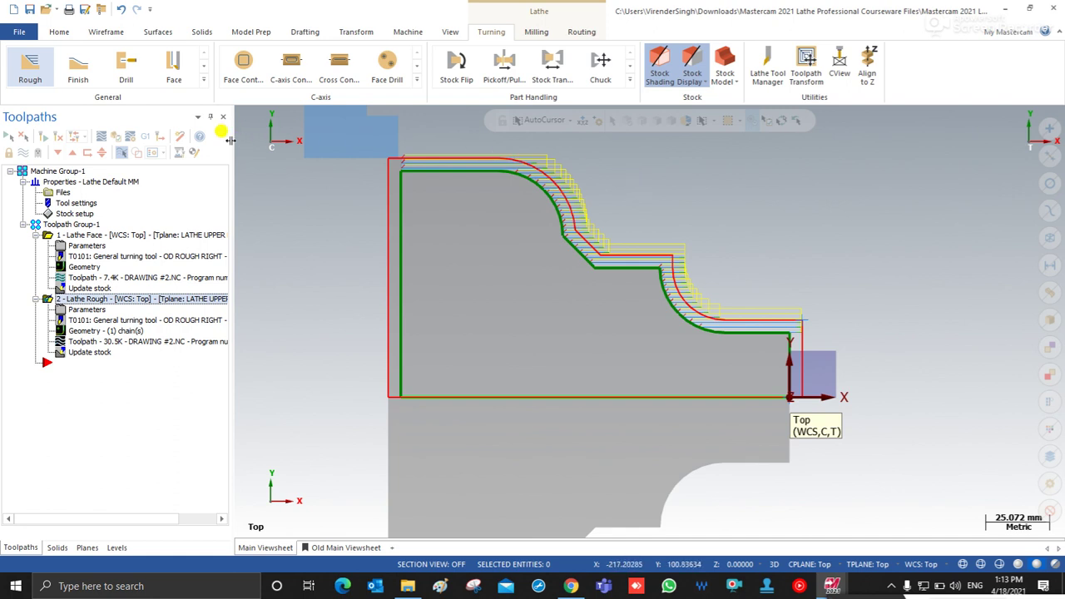
click(179, 142)
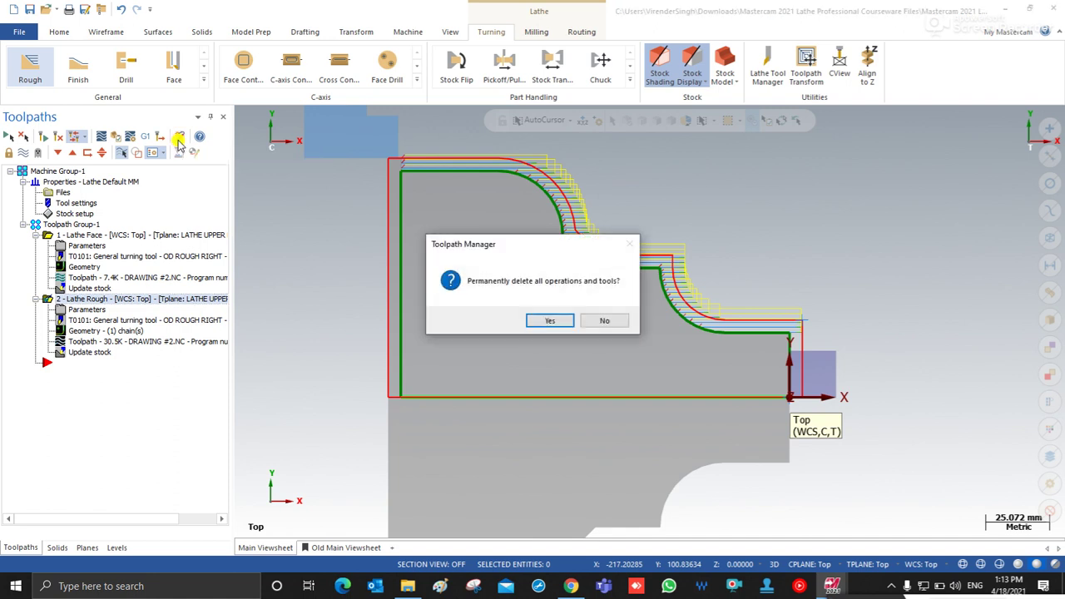
key(Return)
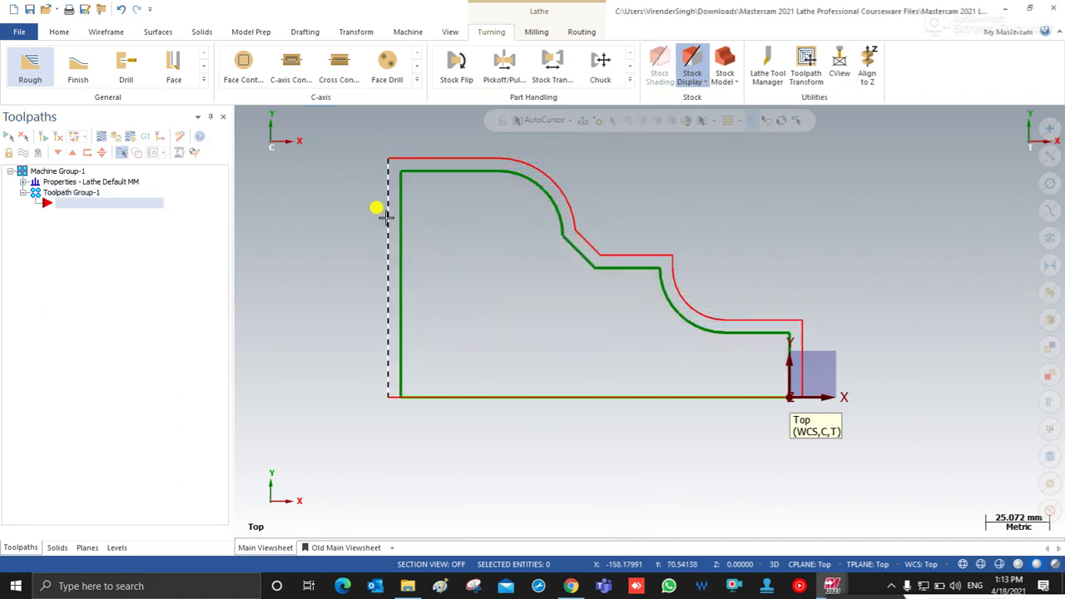
Step: Delete the whole outer casting stock contour around the part profile and open the levels list
double_click(386, 217)
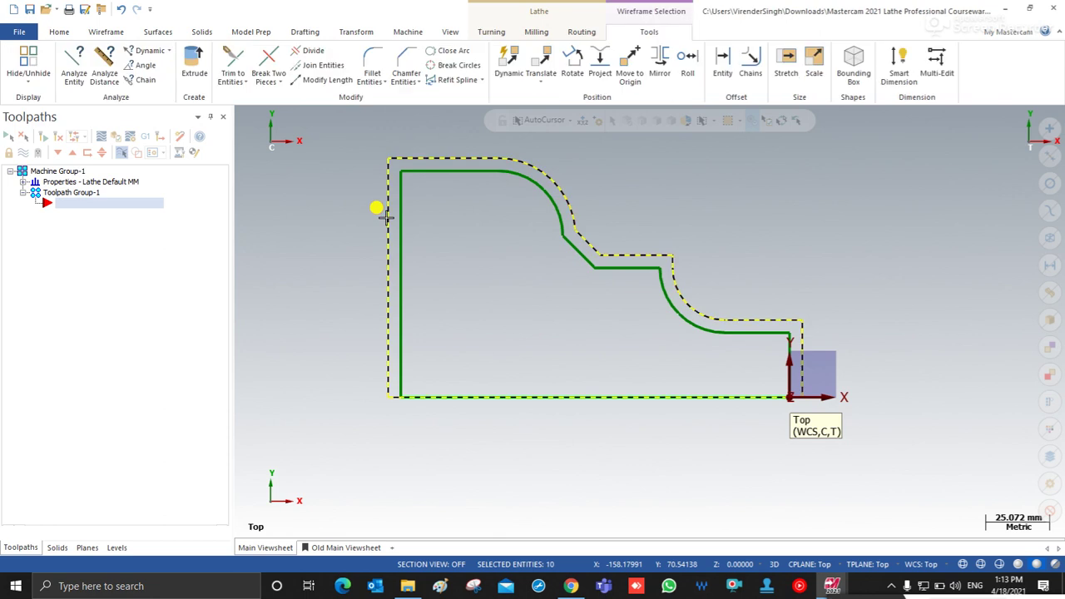
key(Delete)
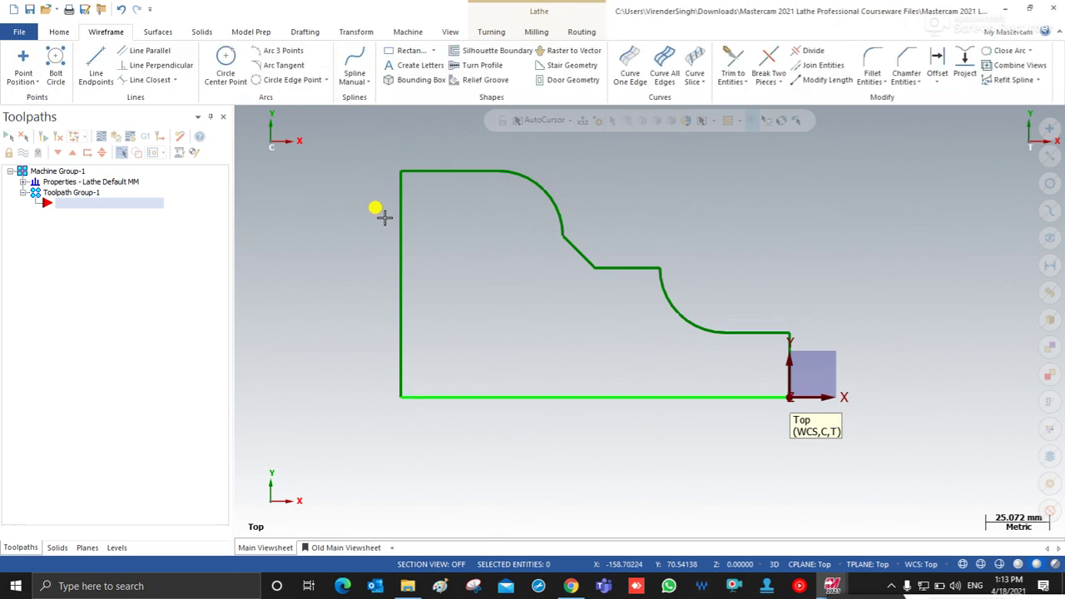
click(116, 548)
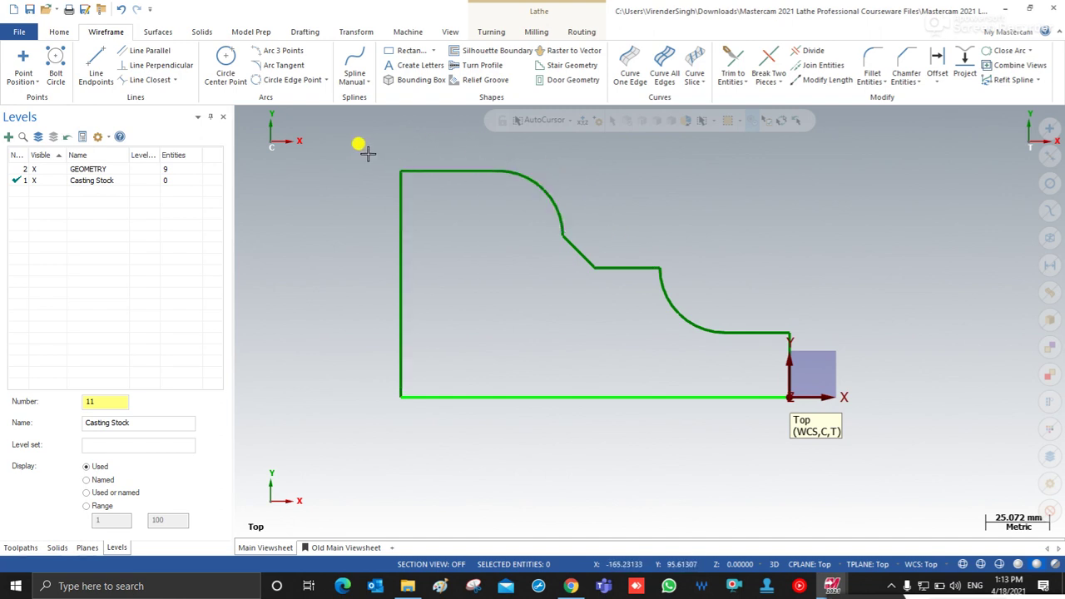
Step: Offset the part profile outward as a partial chain running from the front face's vertical line to the back vertical line
click(936, 83)
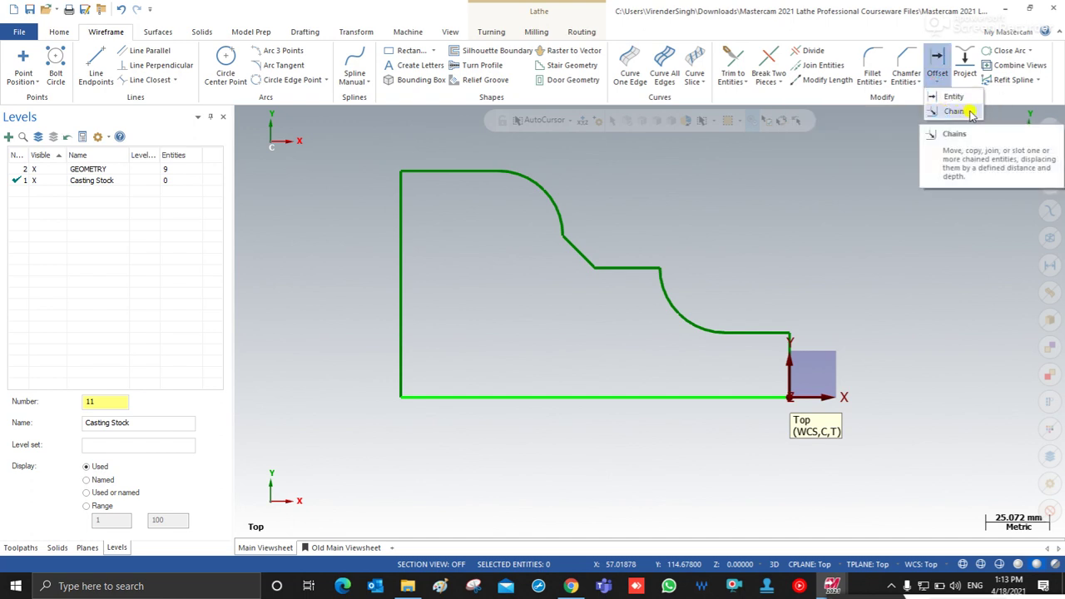
click(954, 112)
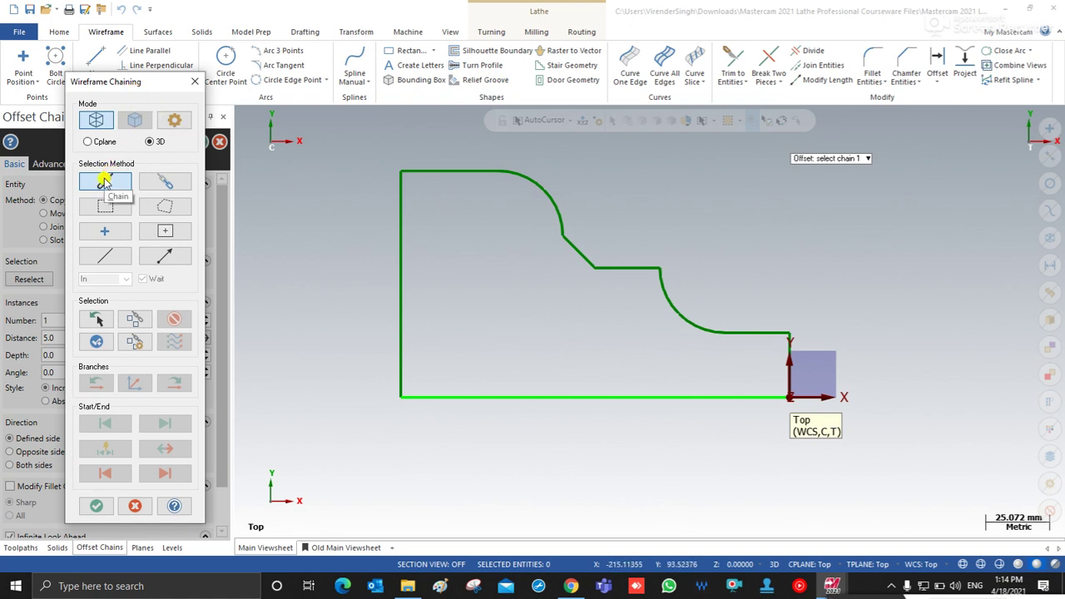
click(165, 183)
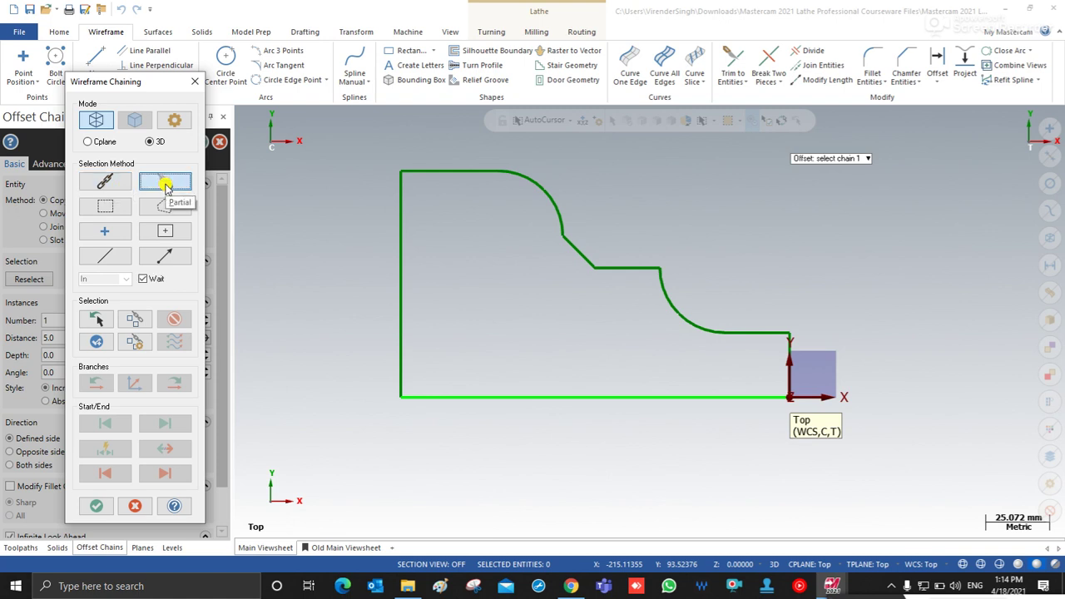
click(796, 378)
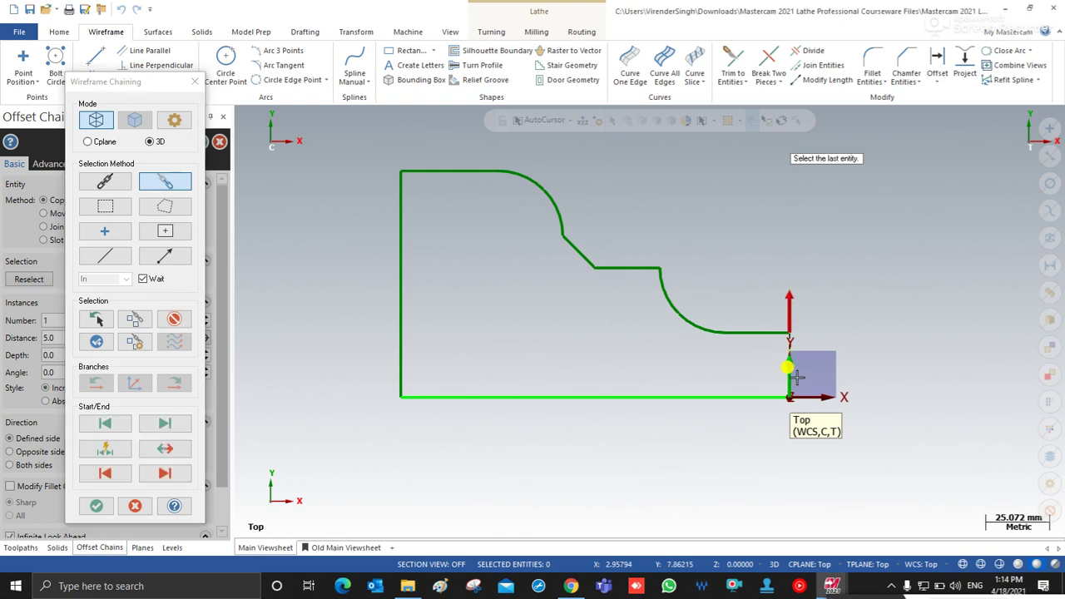
click(404, 377)
click(96, 505)
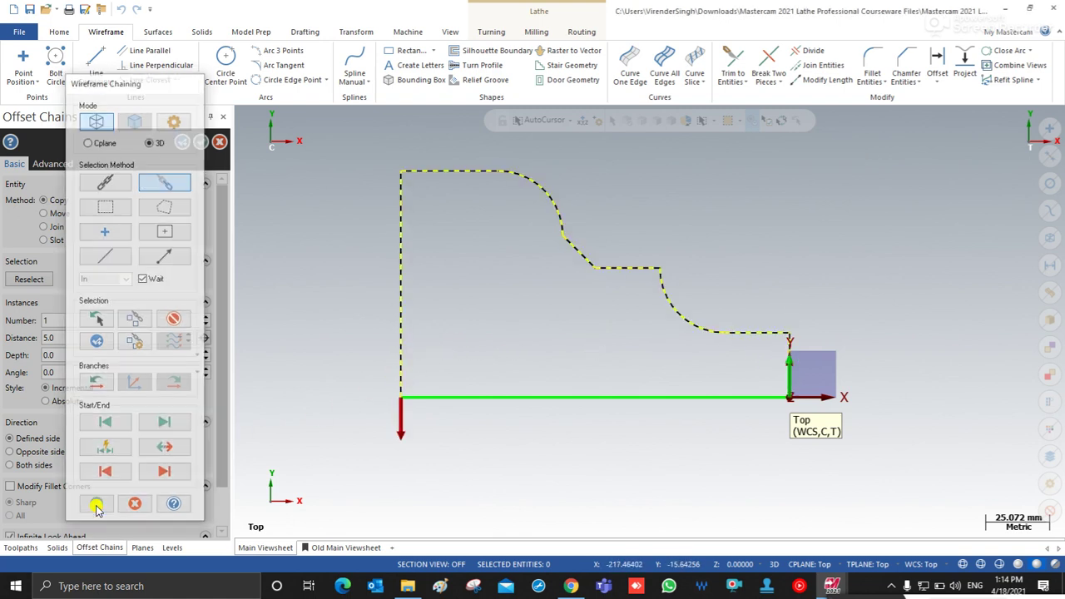
click(681, 227)
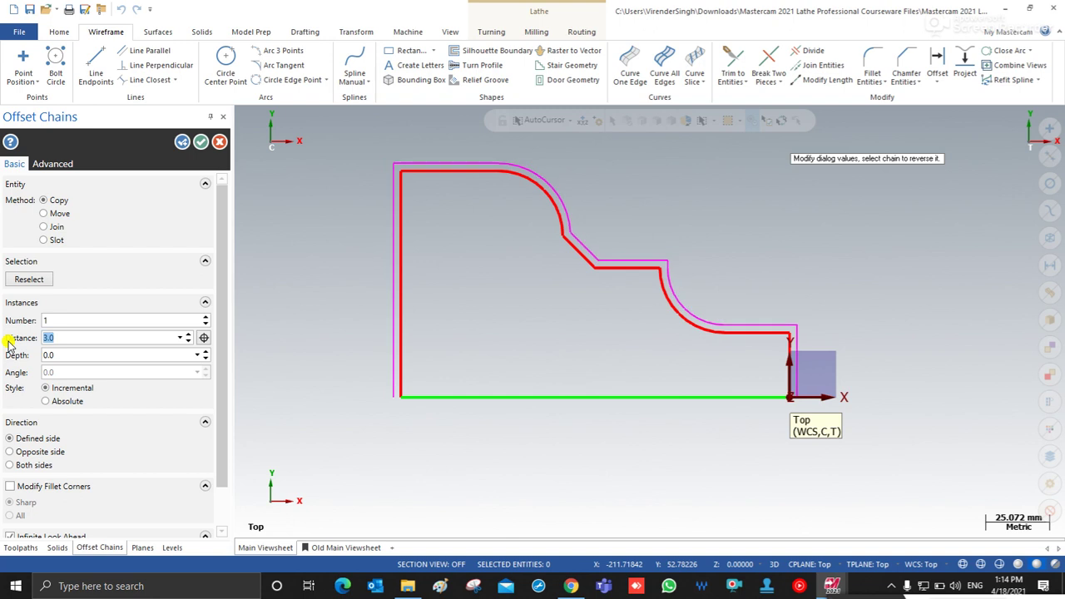
Step: Set the chain offset distance to 5 mm, accept the copied contour and clear the result colors
drag(52, 339, 10, 344)
text(5)
key(Return)
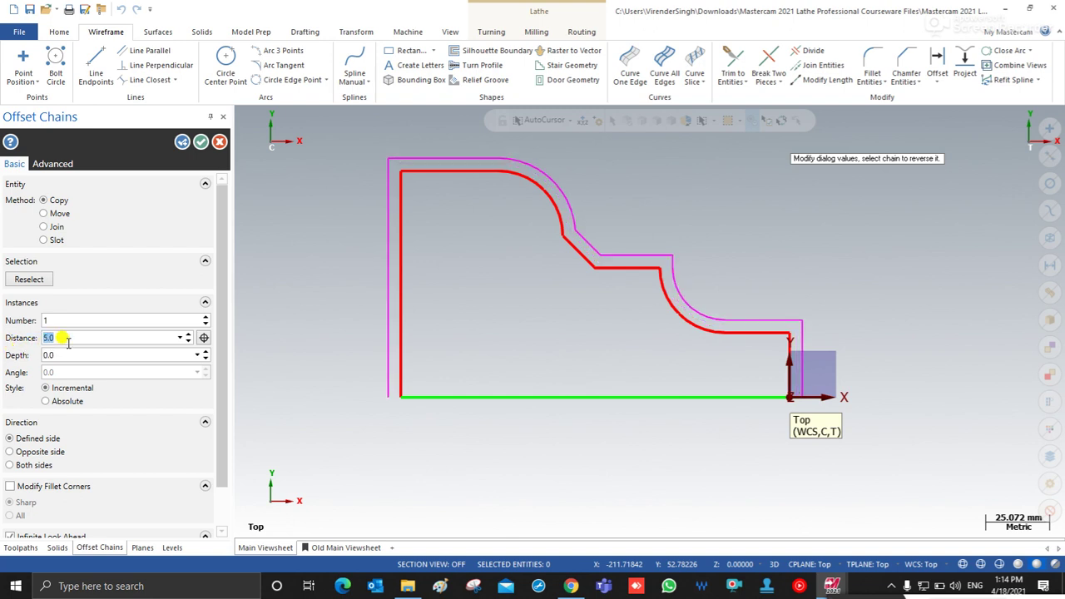
click(199, 144)
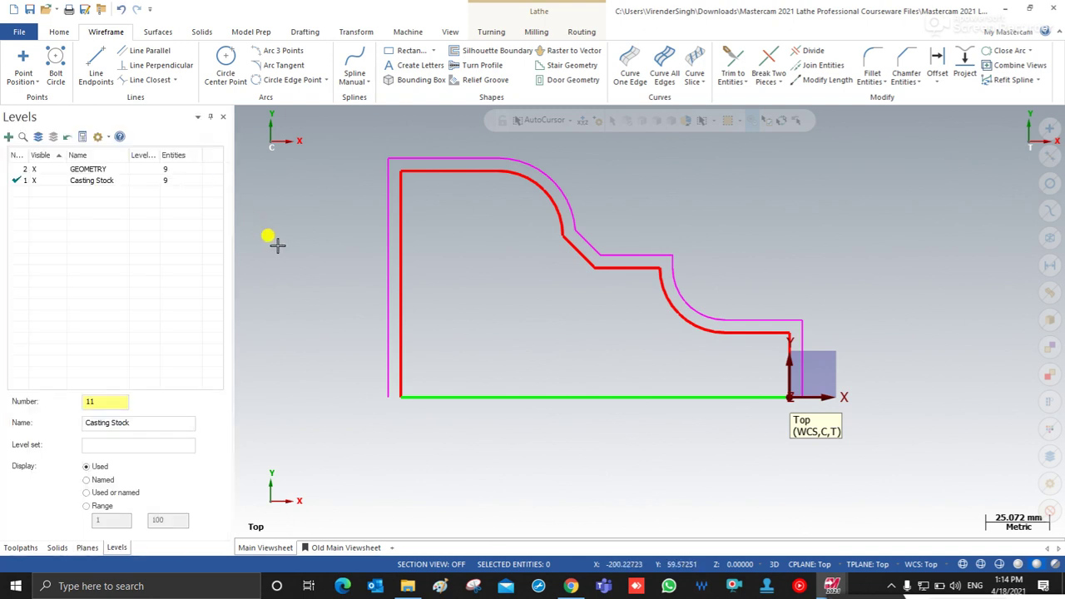
right_click(267, 172)
click(306, 163)
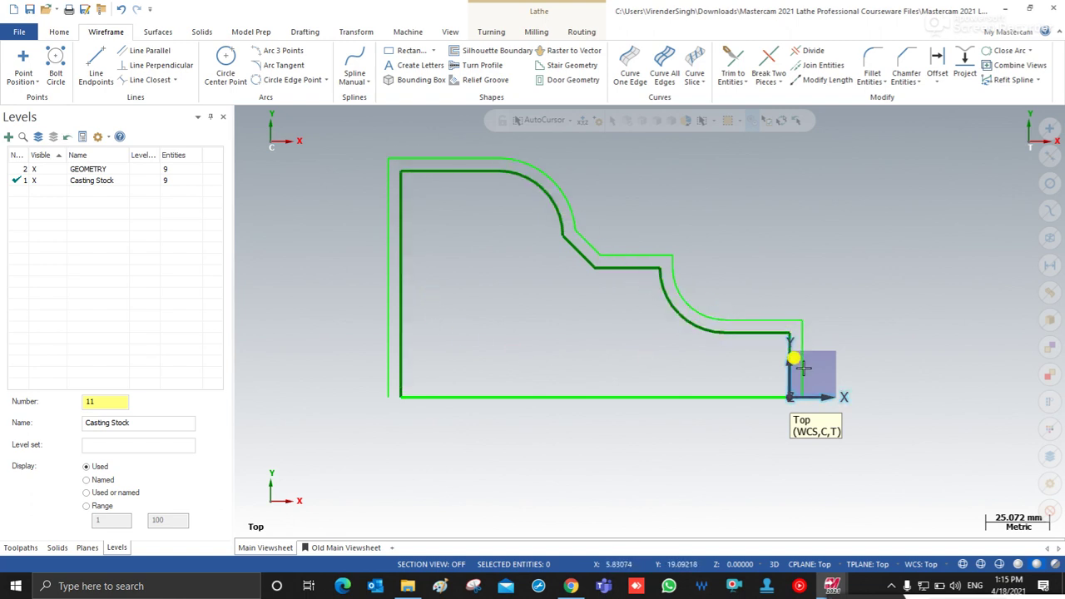
Step: Close the offset contour with a horizontal 162.4 mm line between its two open ends on the centerline
click(96, 63)
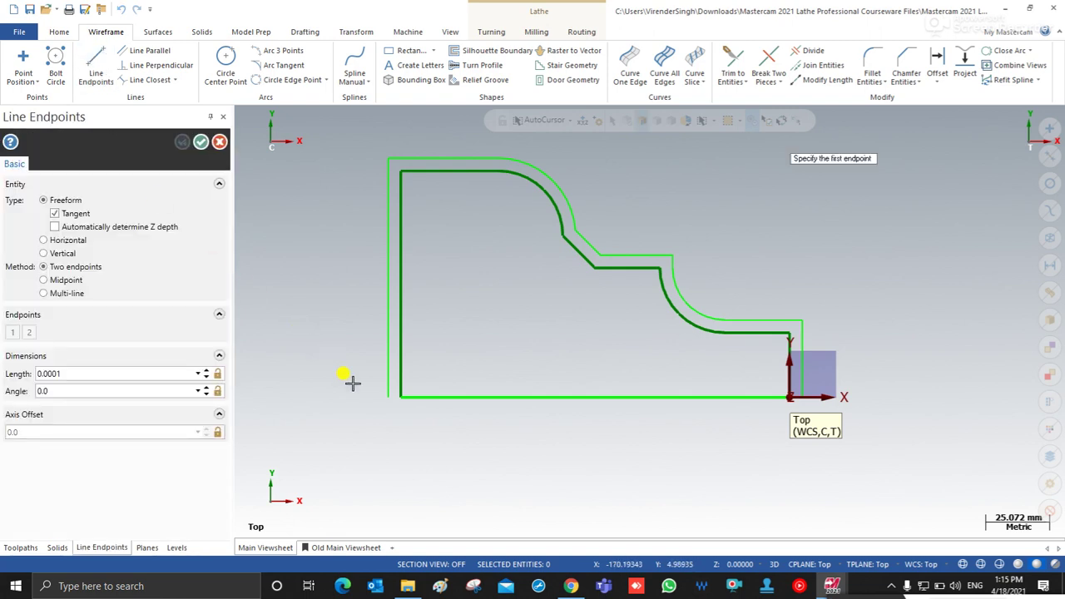
click(388, 399)
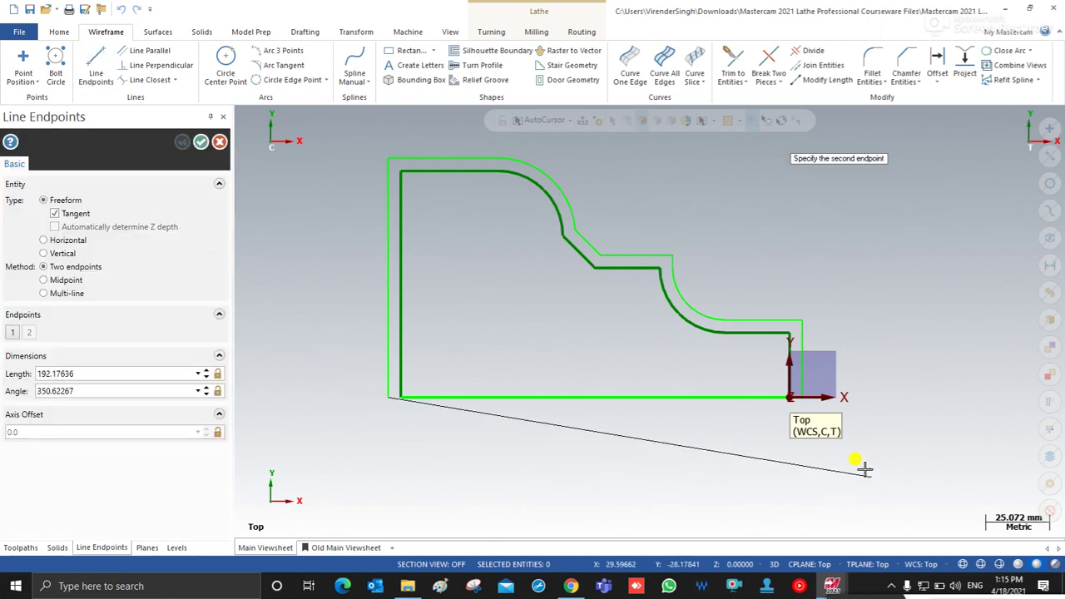
scroll(807, 406, up, 2)
scroll(805, 405, up, 3)
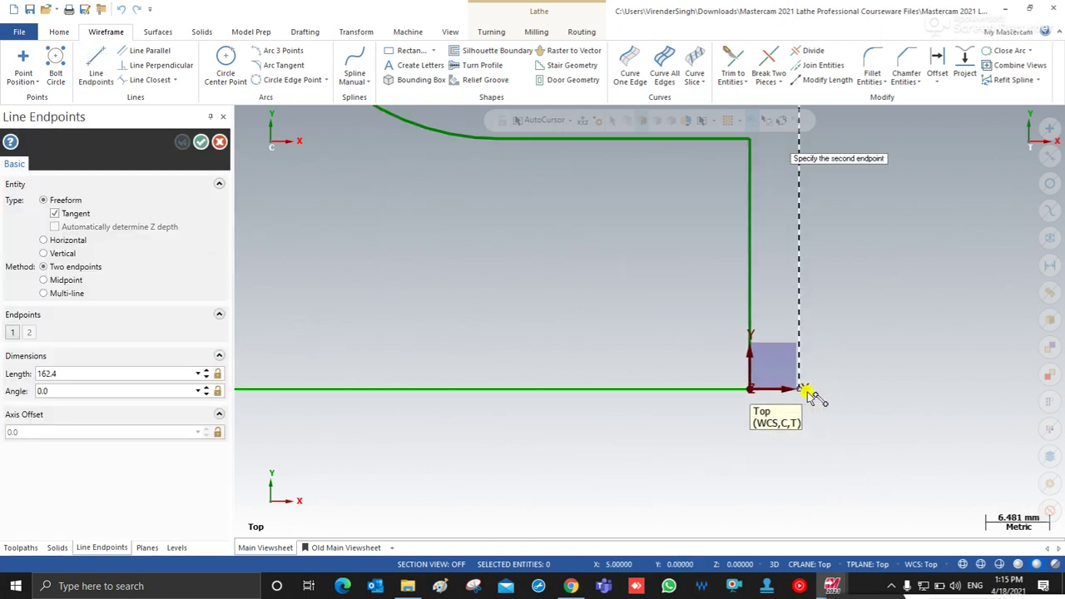
click(796, 388)
scroll(790, 400, down, 4)
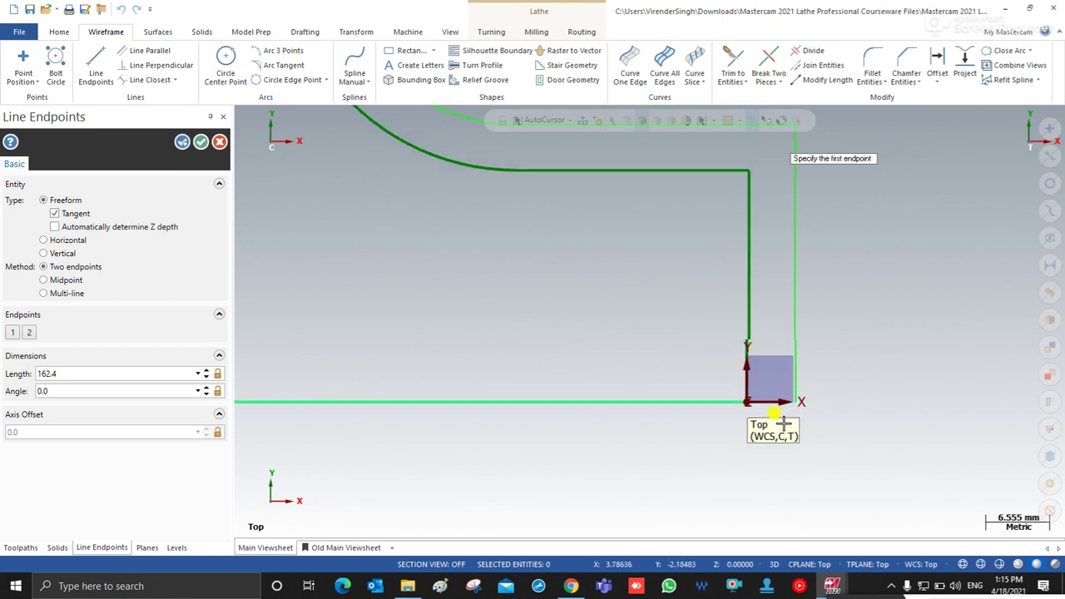
Step: Accept the closing line and recolor the entire outer casting stock contour red
scroll(692, 409, down, 1)
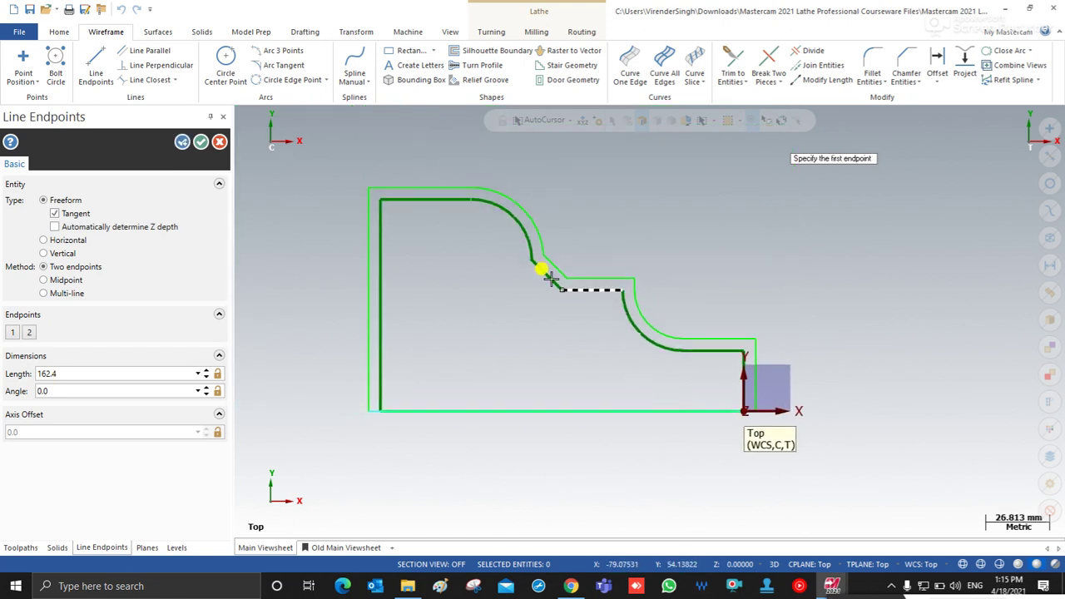
click(202, 142)
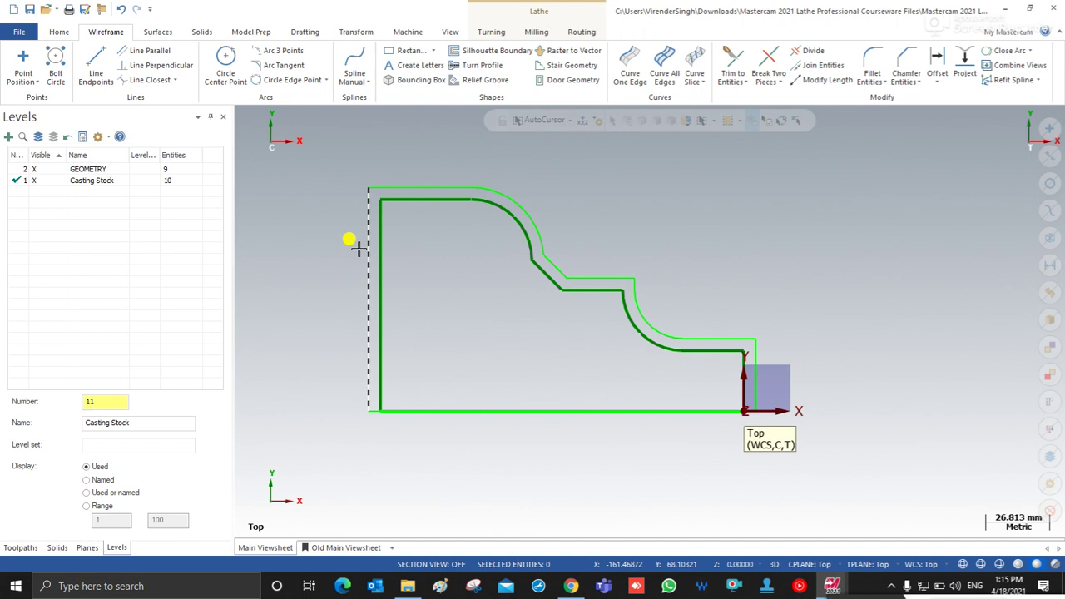
double_click(358, 248)
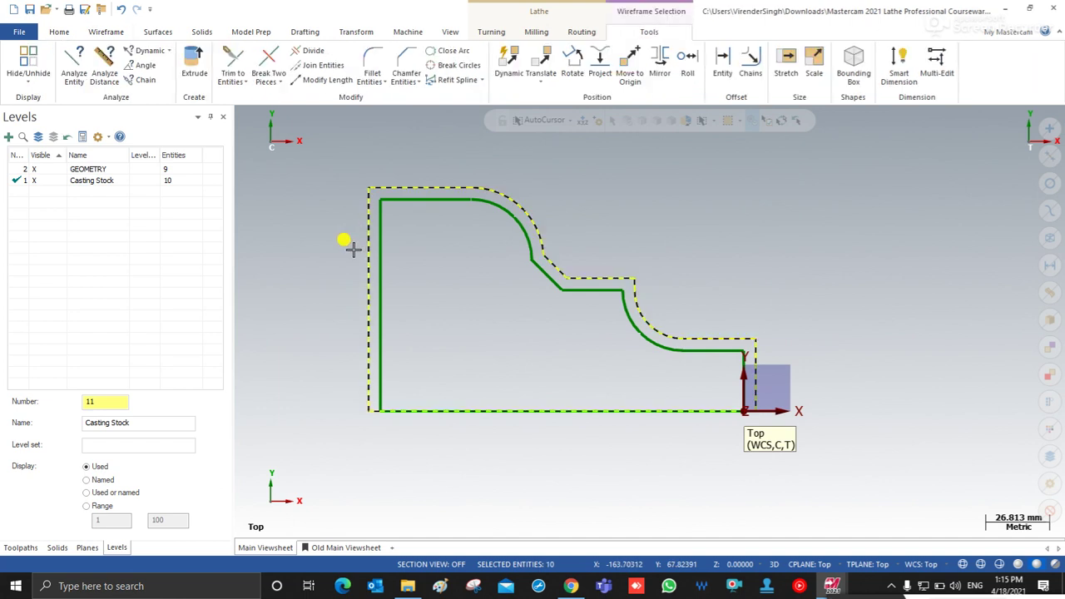
right_click(667, 196)
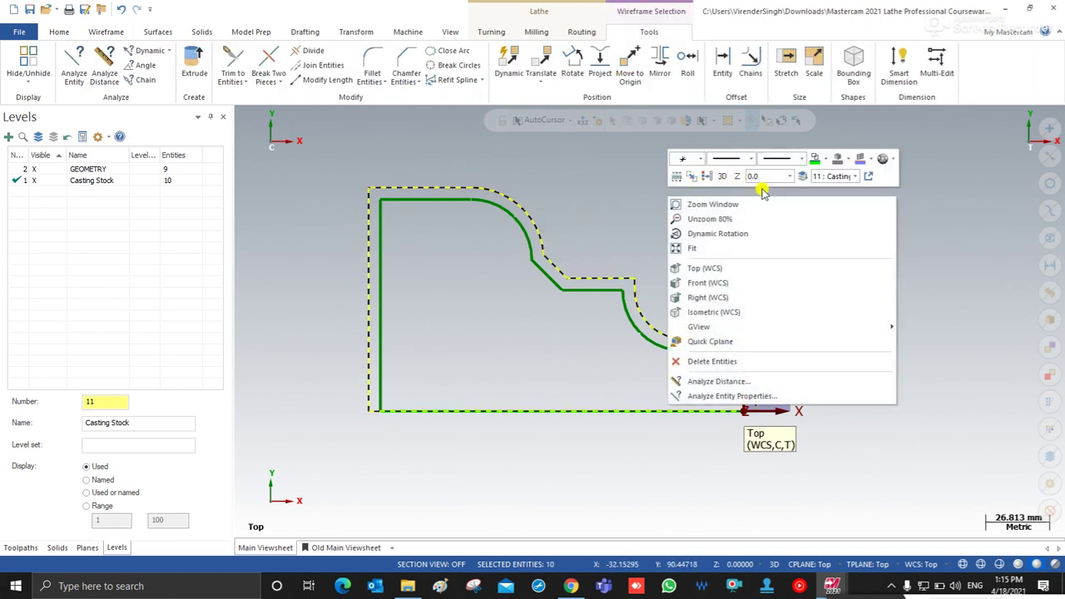
click(819, 158)
click(831, 198)
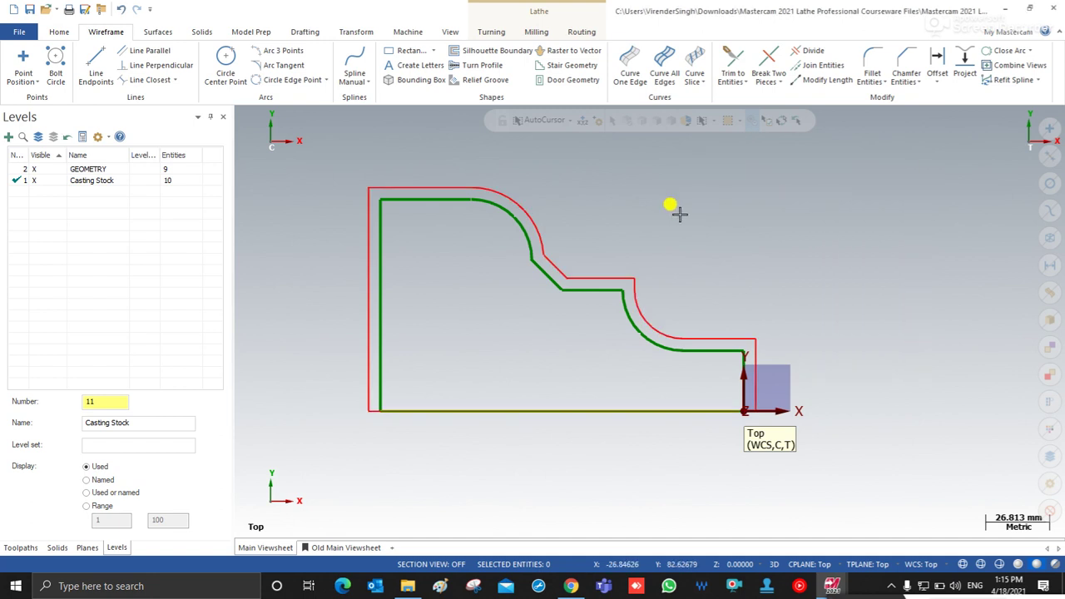
scroll(651, 214, down, 2)
scroll(561, 225, up, 2)
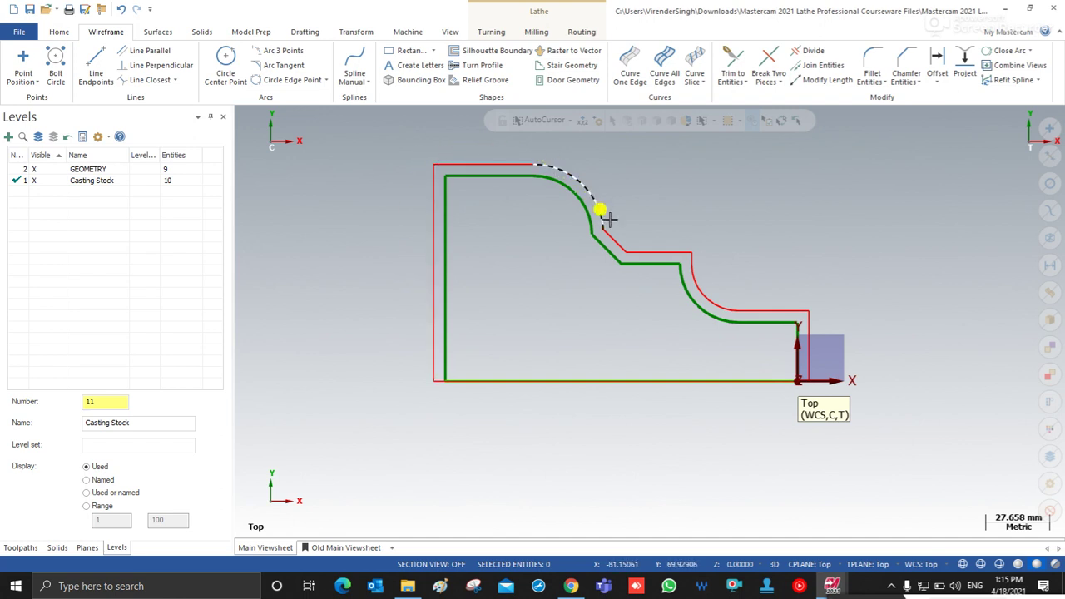
Step: Open the left spindle stock properties from the machine group's stock setup
click(18, 548)
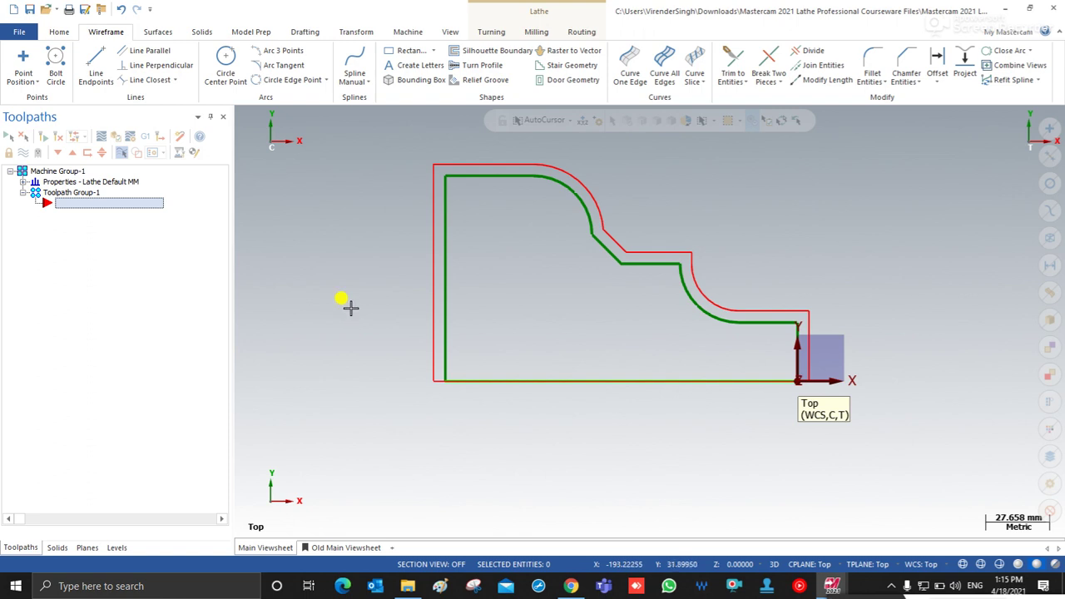
click(25, 182)
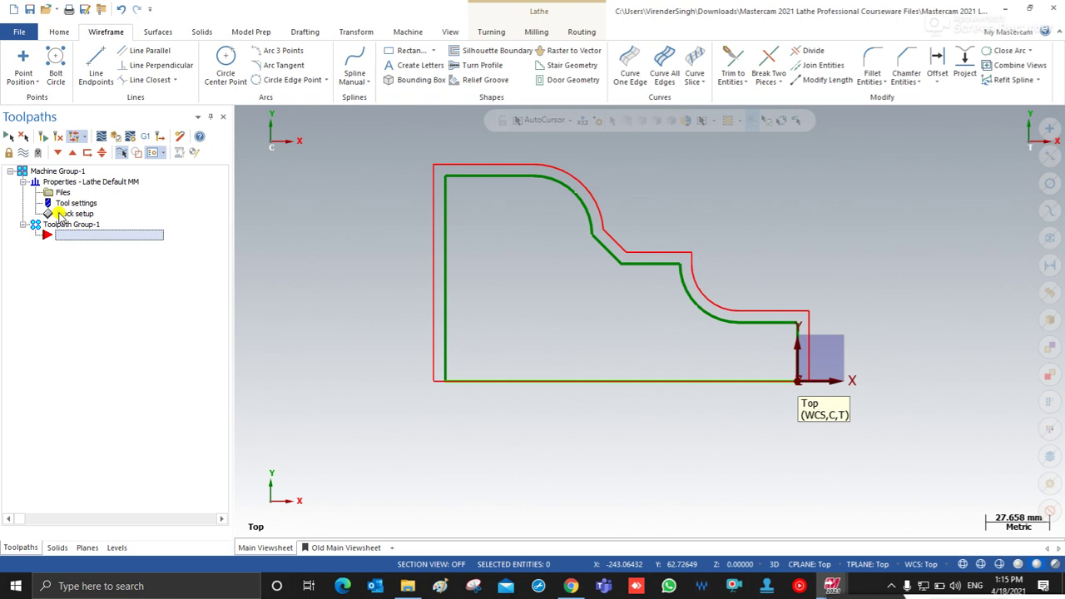
click(60, 215)
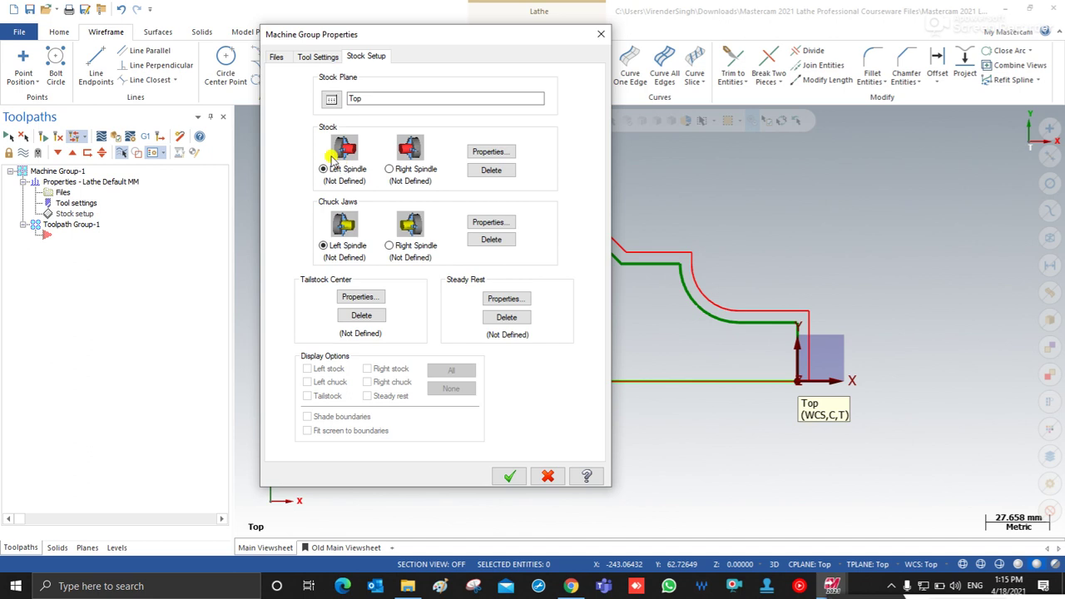
click(484, 153)
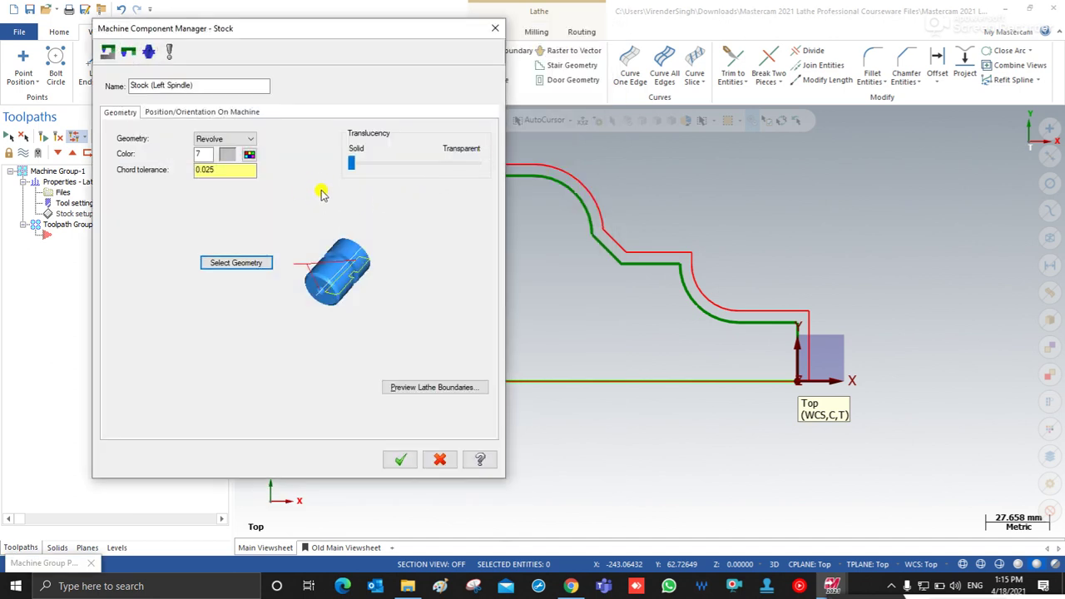
Step: Try Cylinder as the geometry type of the left spindle stock and switch it back to Revolve
click(236, 139)
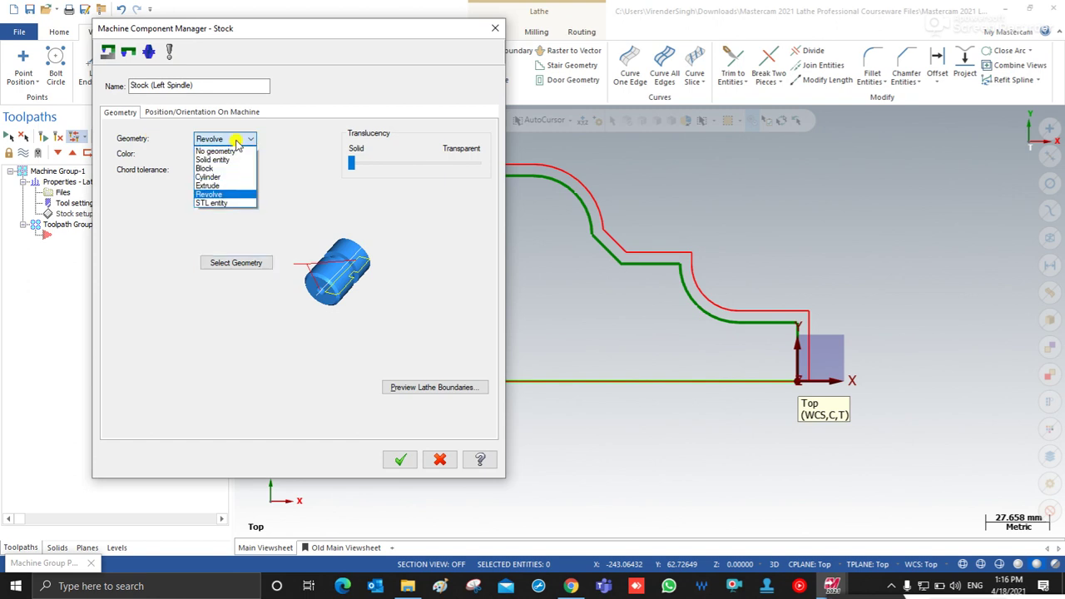
click(218, 176)
click(163, 218)
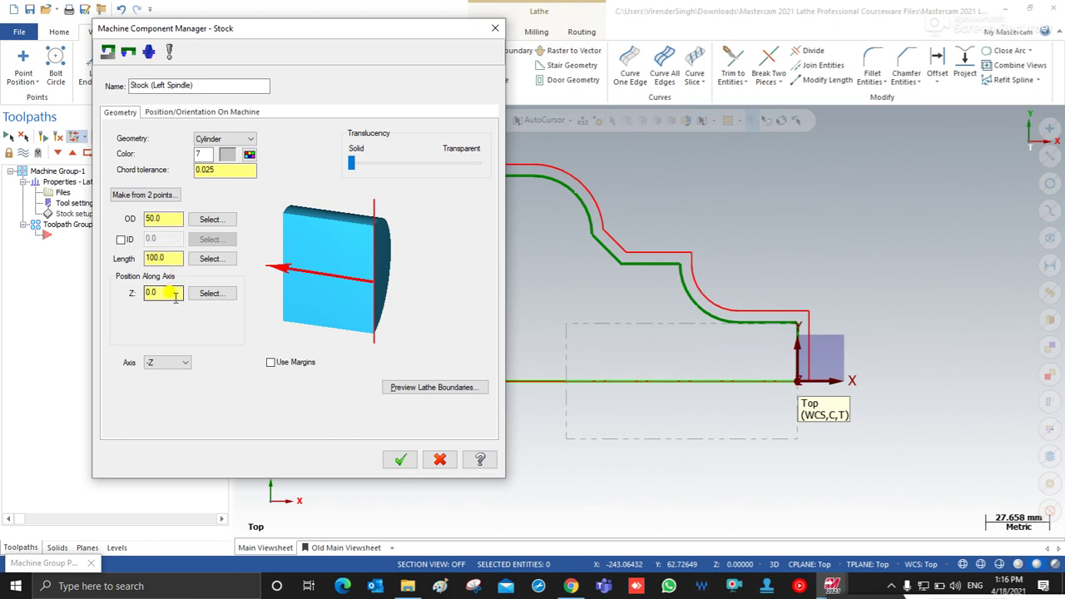
click(210, 139)
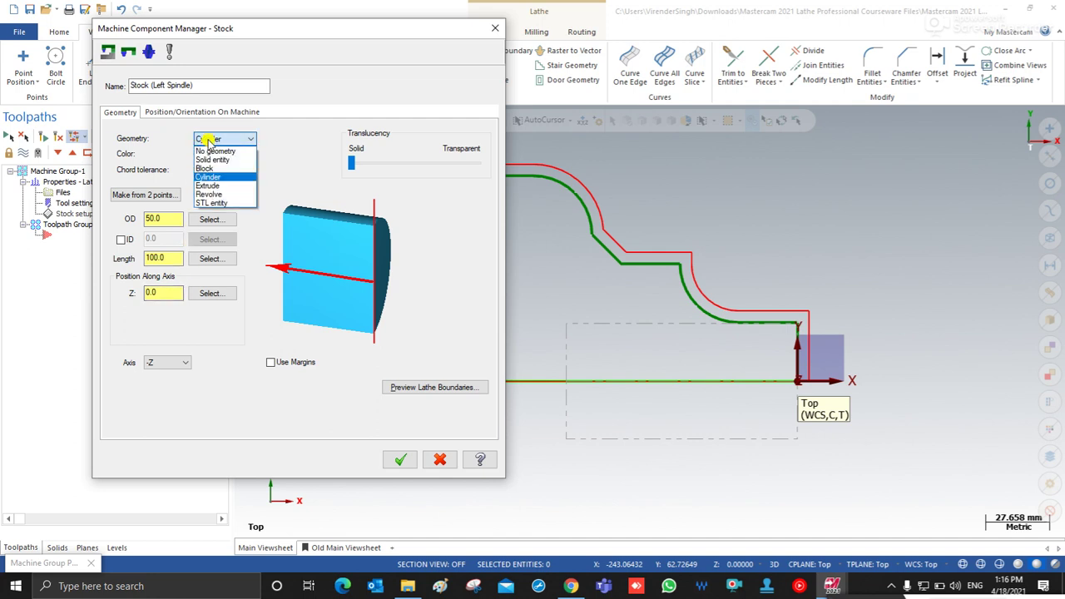
click(212, 194)
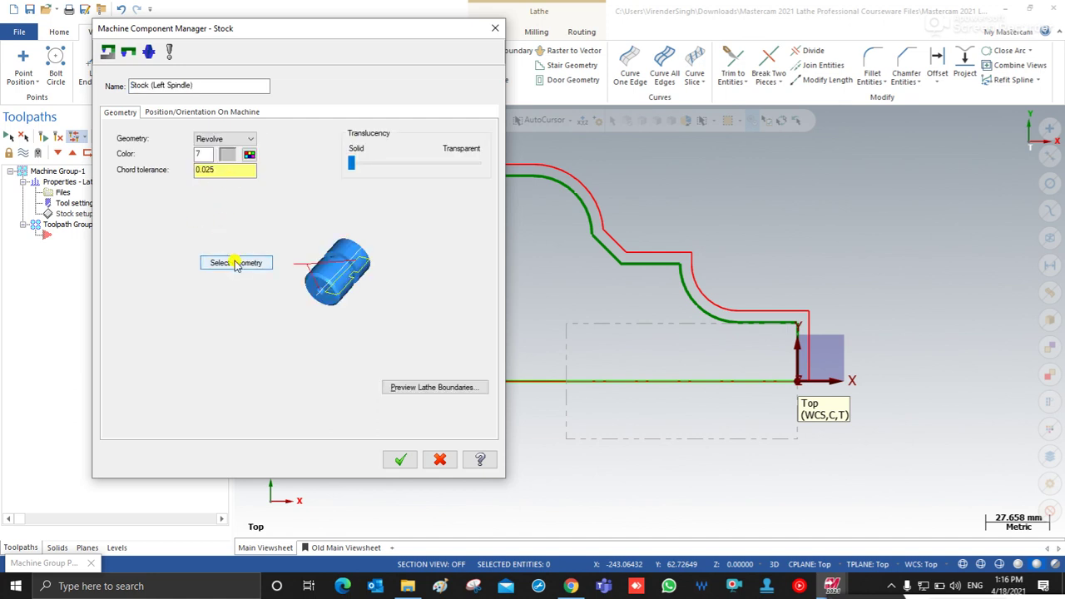
Step: Chain the complete red casting contour as the revolve geometry of the left spindle stock, discarding the partial chain
click(214, 265)
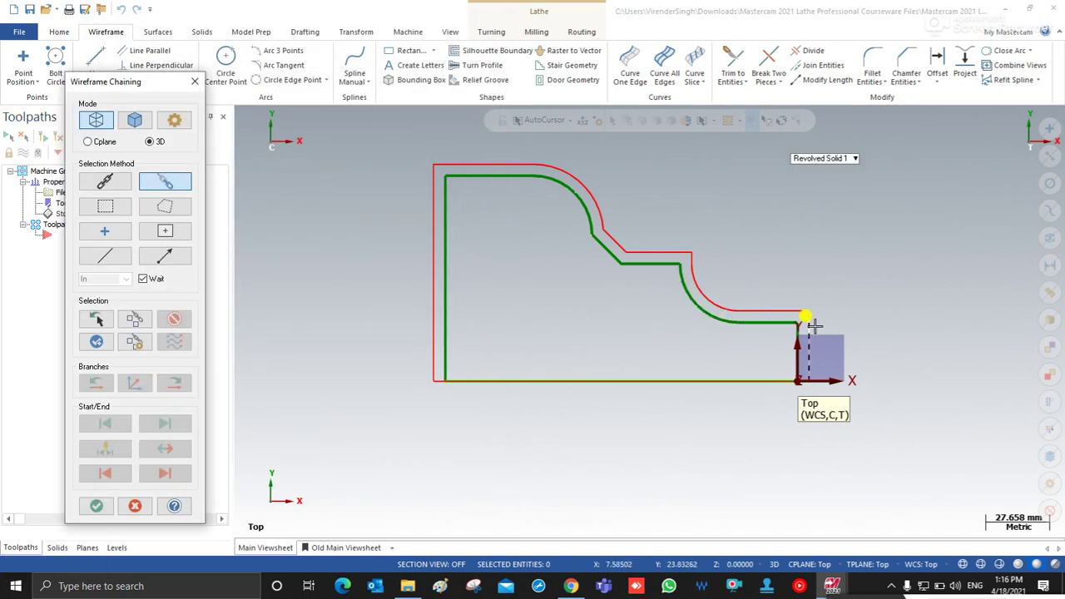
click(814, 326)
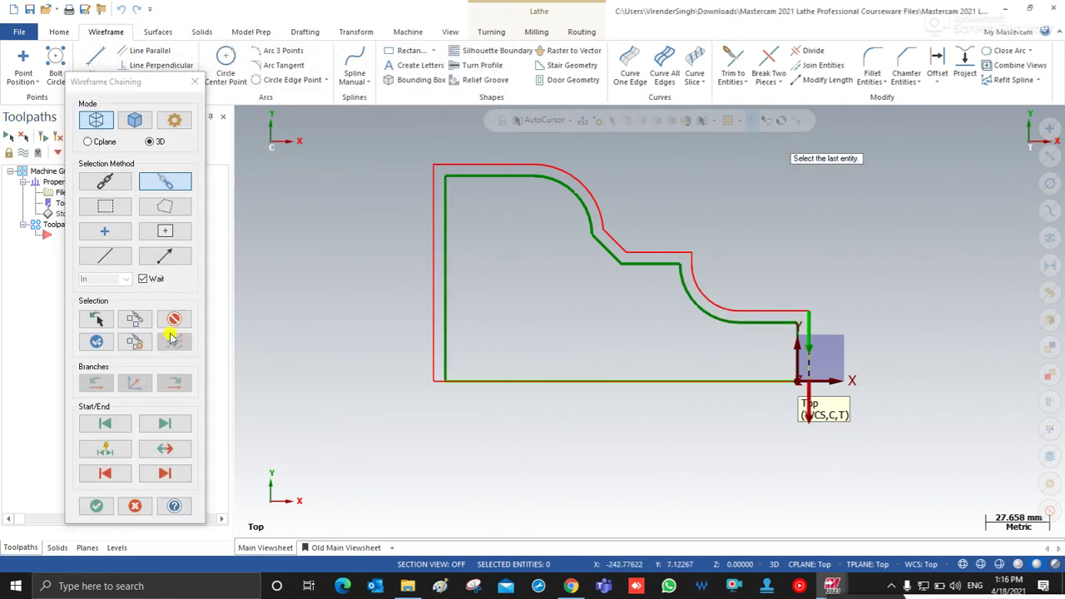
click(174, 318)
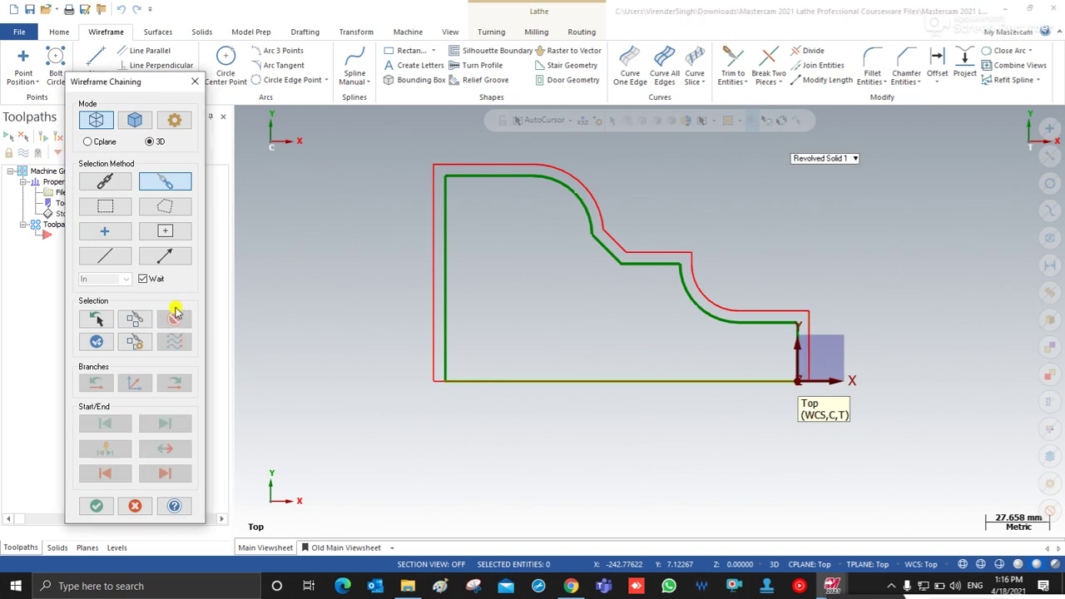
click(105, 185)
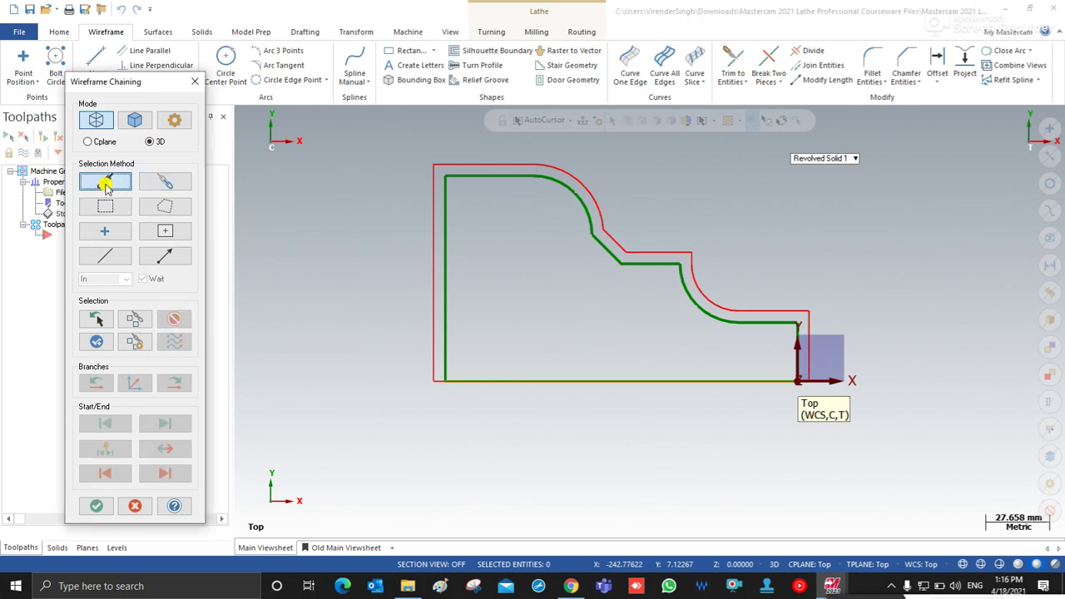
click(806, 320)
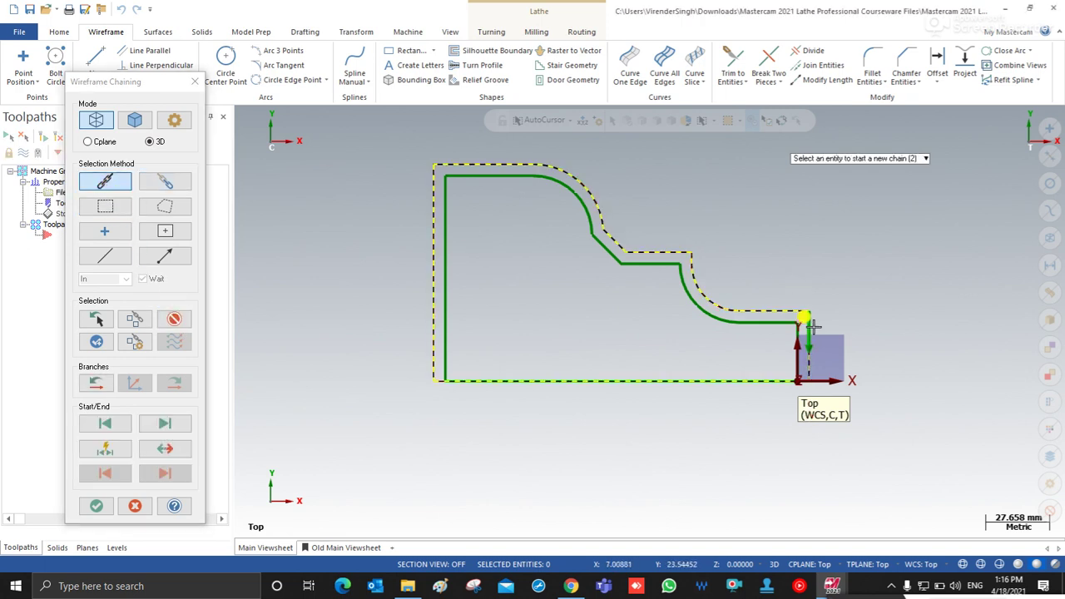
click(96, 506)
Step: Preview the lathe boundaries of the revolved stock and accept the stock definition
click(428, 386)
scroll(557, 231, down, 1)
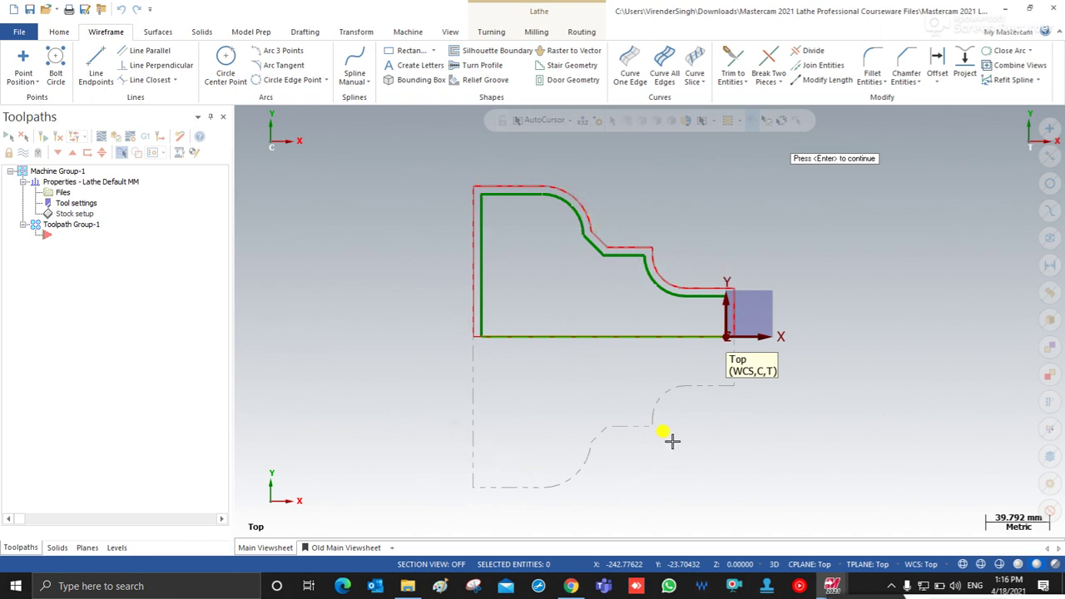
key(Return)
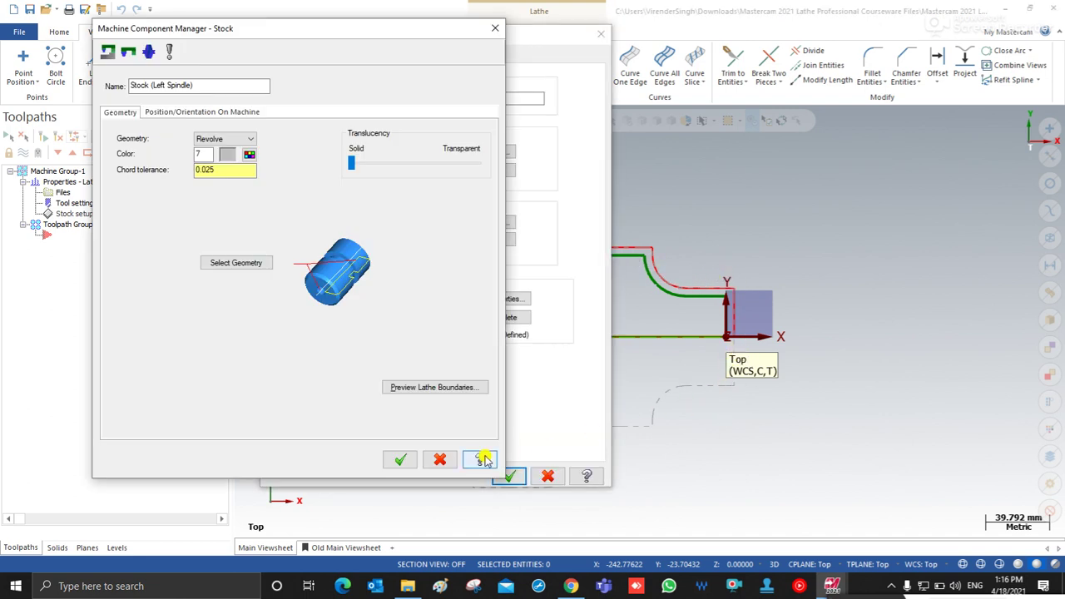
click(394, 457)
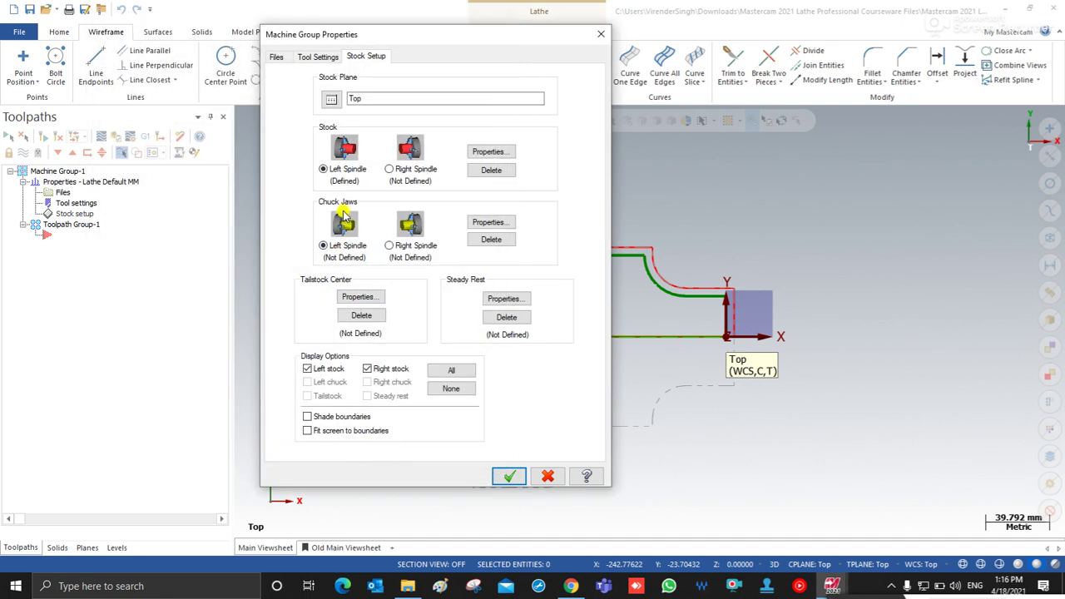
Step: Position the left spindle chuck jaws from the stock with grip on maximum diameter, and apply the setup with shaded boundaries
click(481, 222)
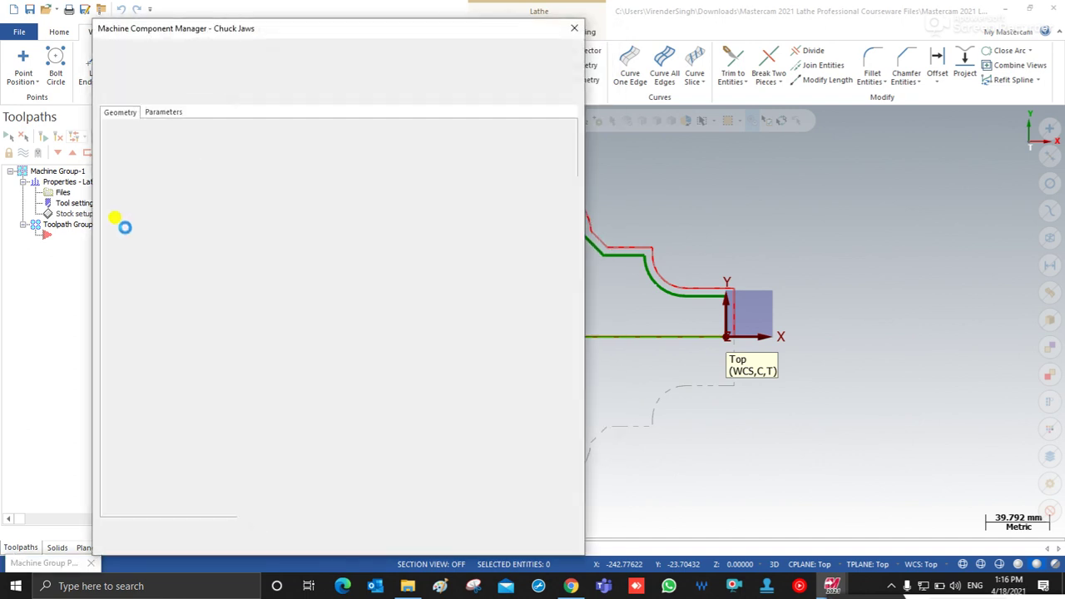
click(161, 112)
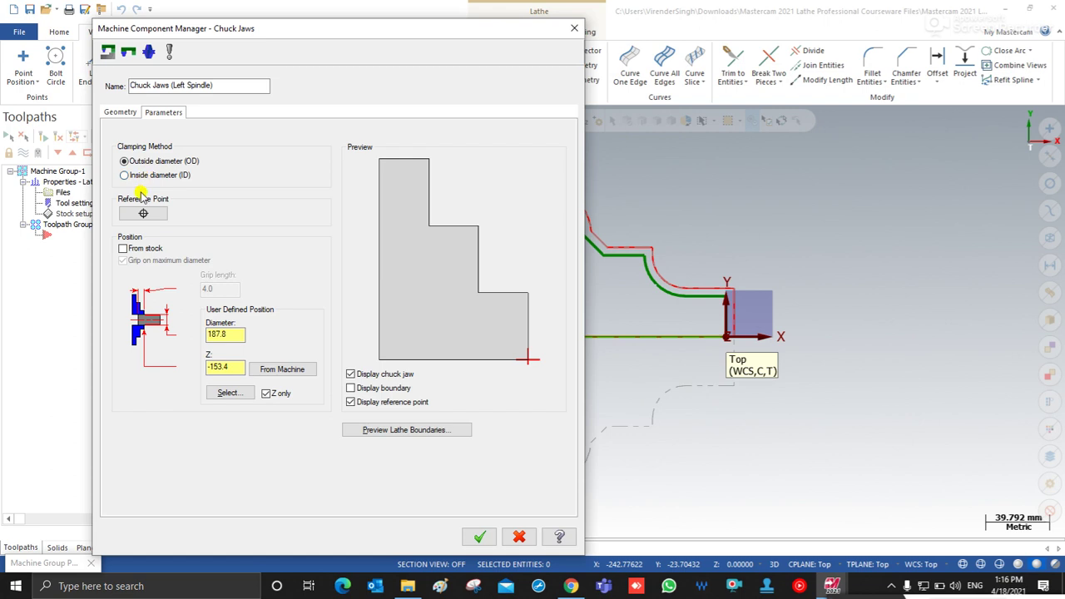
click(123, 249)
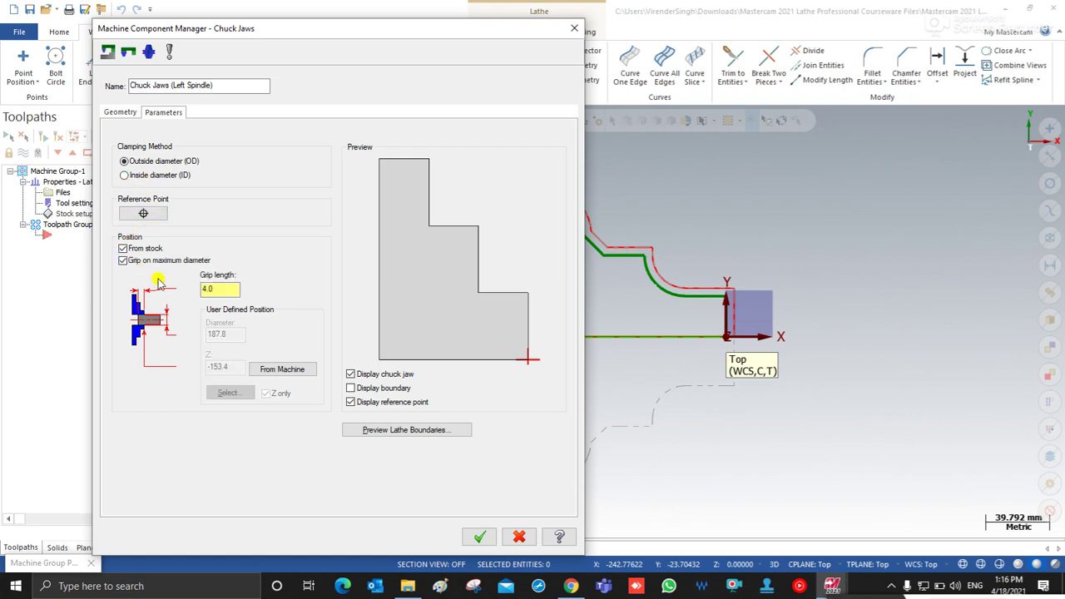
click(480, 537)
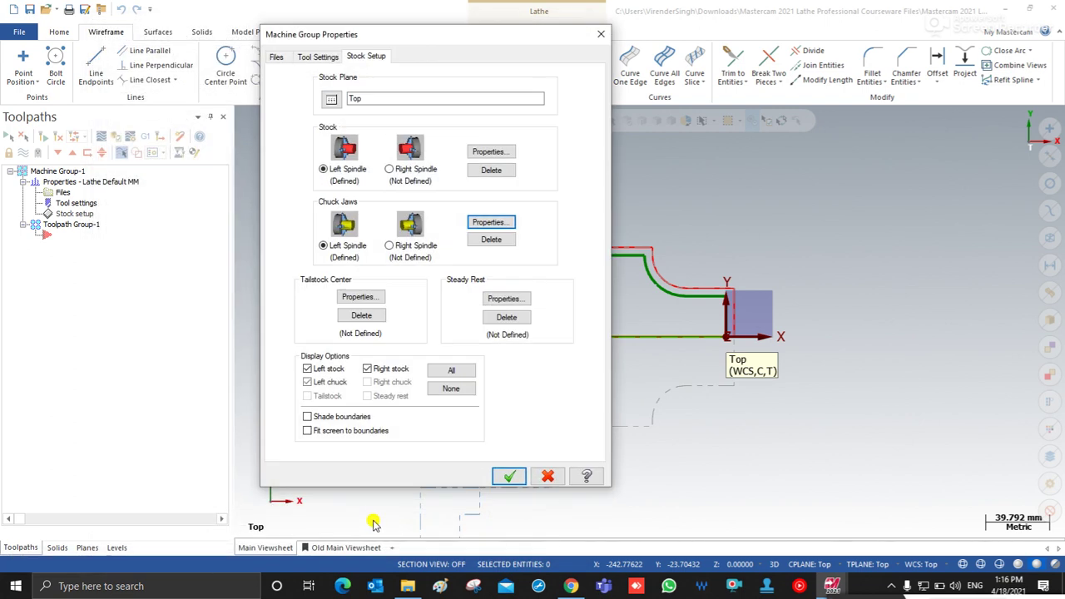
click(336, 417)
click(509, 476)
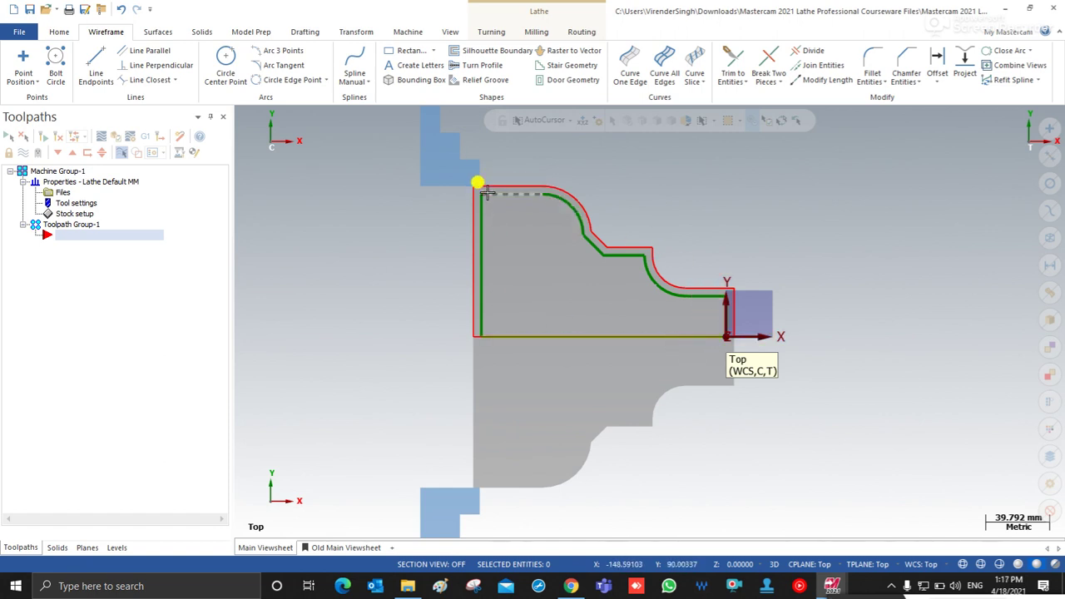
Step: Hide the Casting Stock level so that only the part geometry is drawn over the shaded stock
click(115, 547)
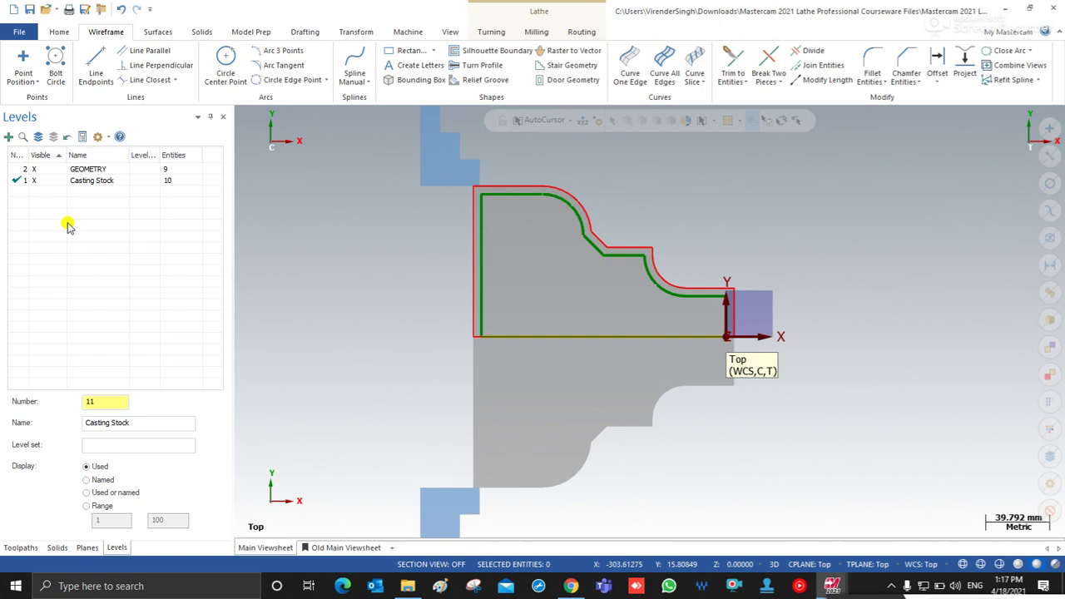
click(45, 183)
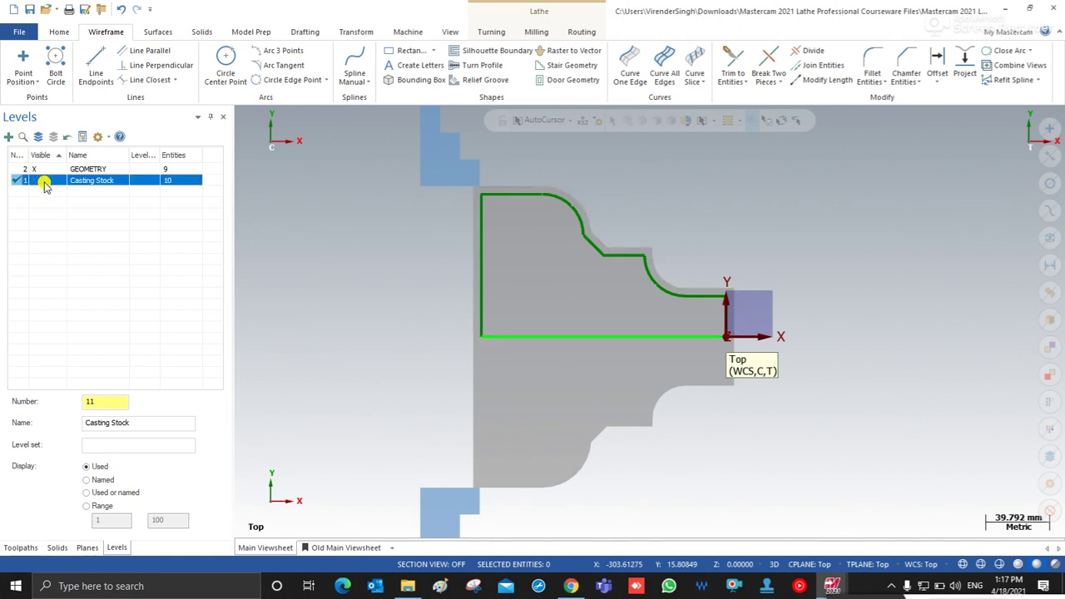
scroll(549, 238, up, 3)
scroll(554, 241, down, 2)
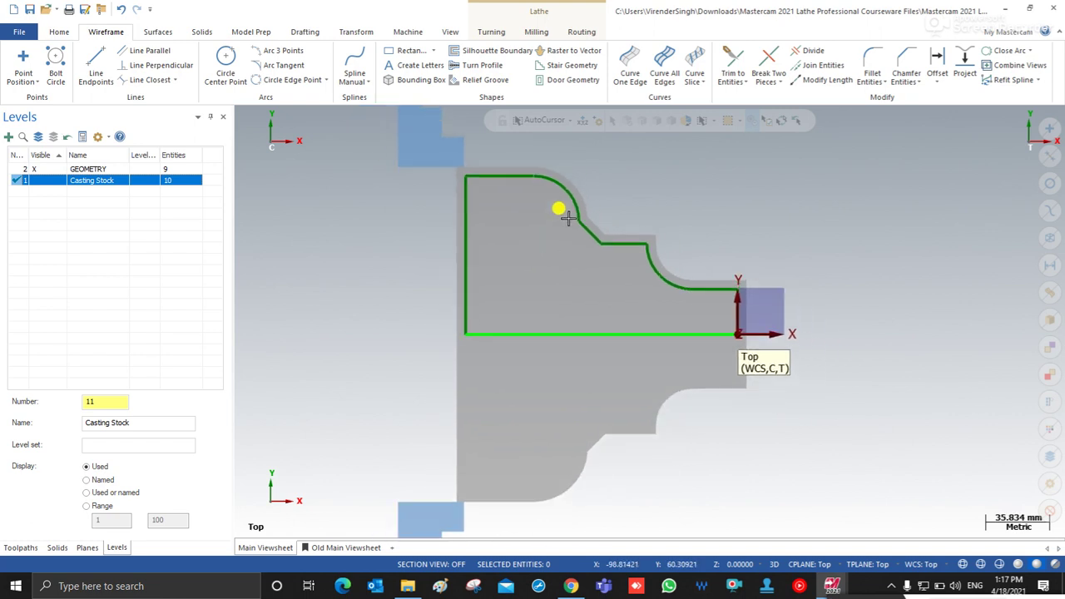
scroll(572, 204, up, 2)
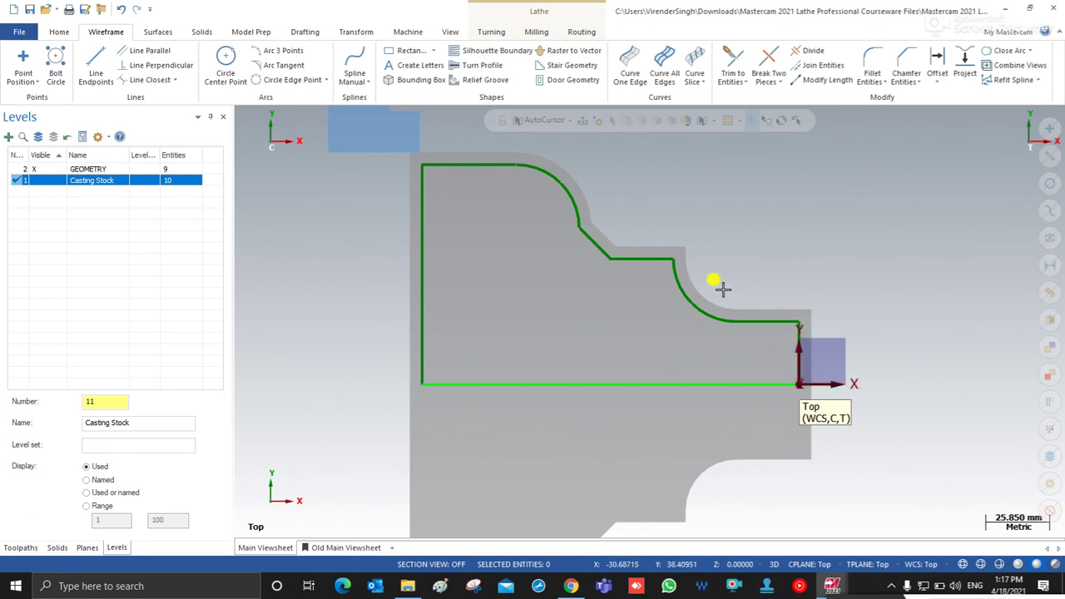
scroll(549, 238, down, 1)
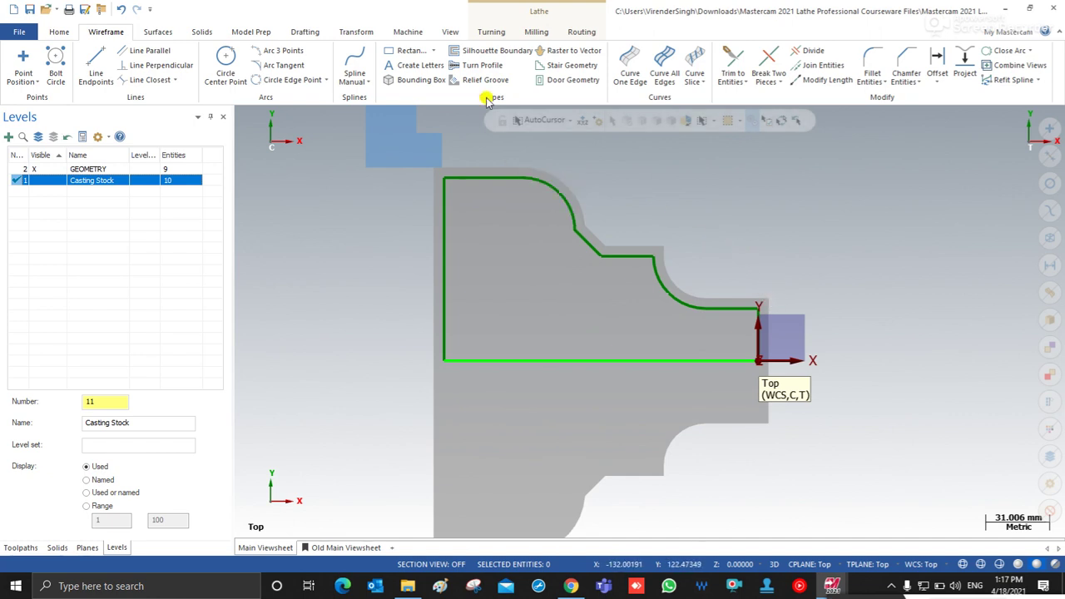
Step: Create a lathe Face toolpath with the T0101 R0.8 OD rough right tool at 0.2 mm/rev and 90 RPM
click(491, 32)
scroll(384, 214, down, 1)
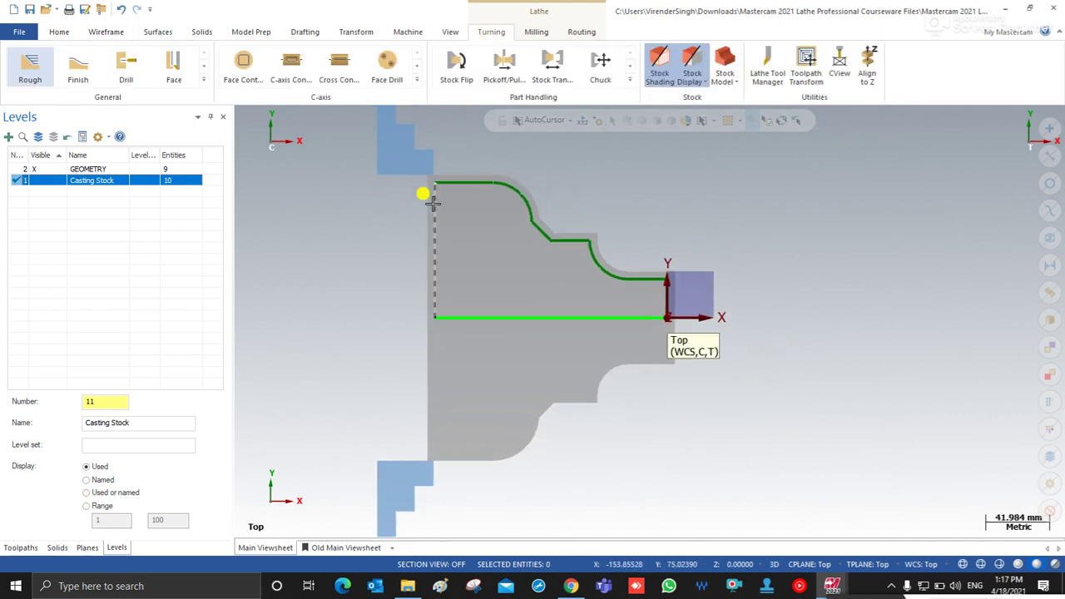
scroll(405, 200, down, 1)
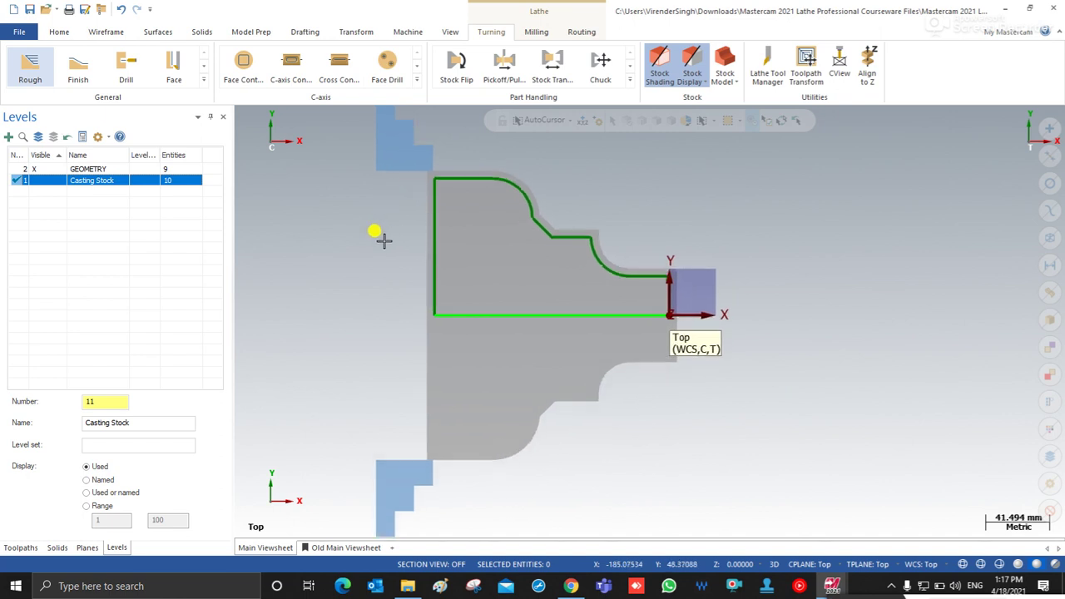
click(171, 65)
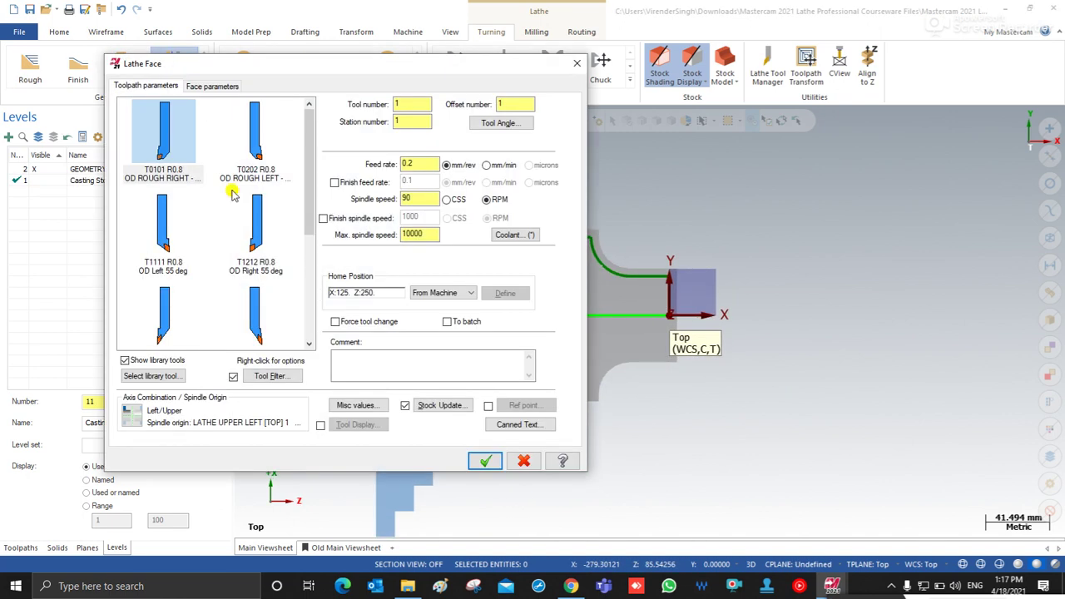
click(484, 462)
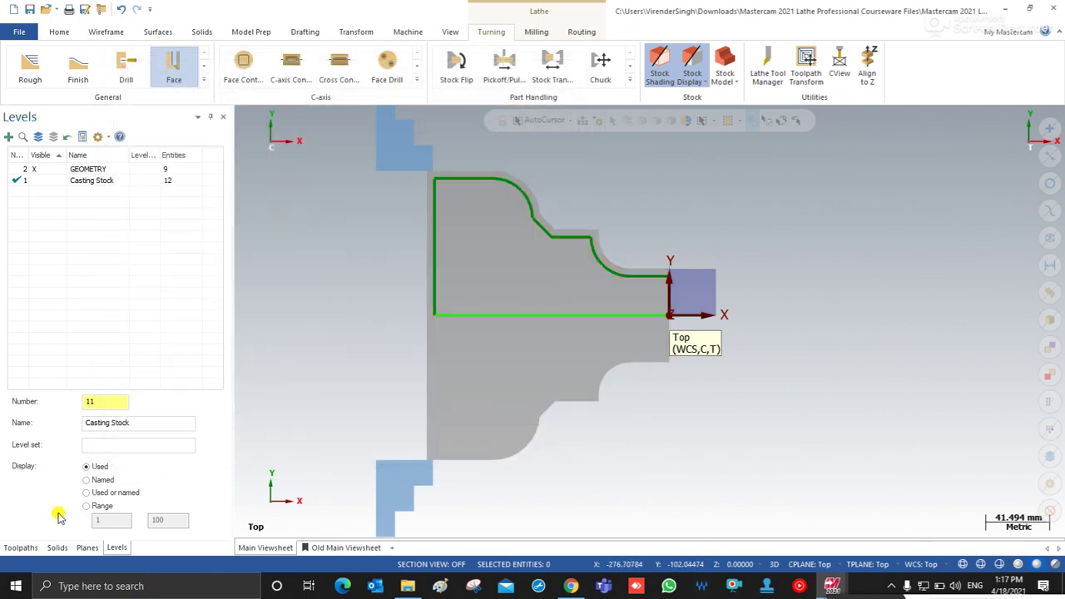
Step: Backplot the Lathe Face operation to check the facing pass on the front of the casting, and close the simulation
click(20, 547)
click(119, 152)
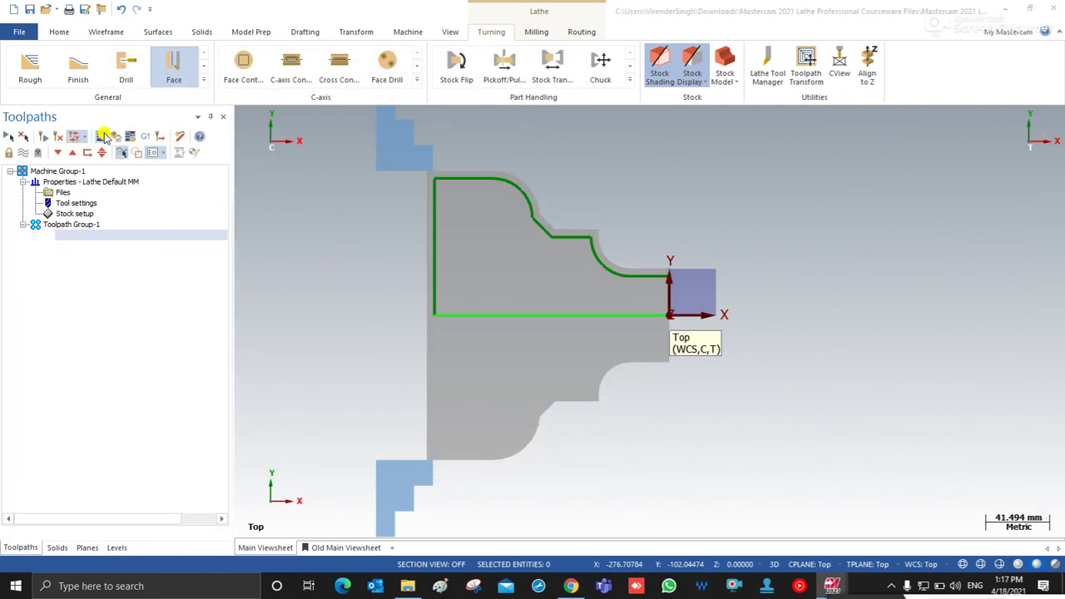
click(241, 116)
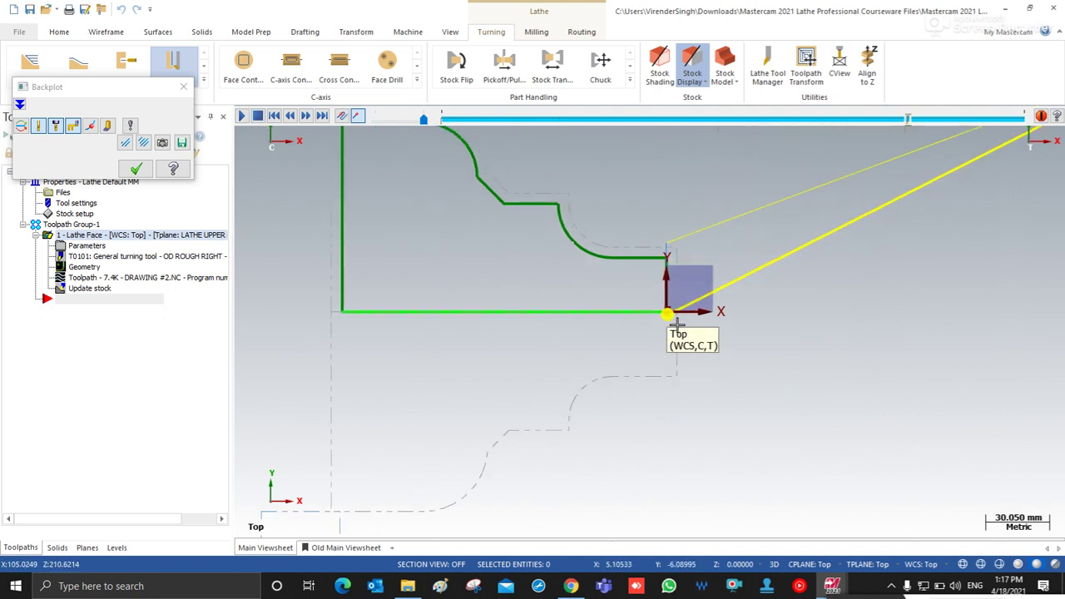
key(Escape)
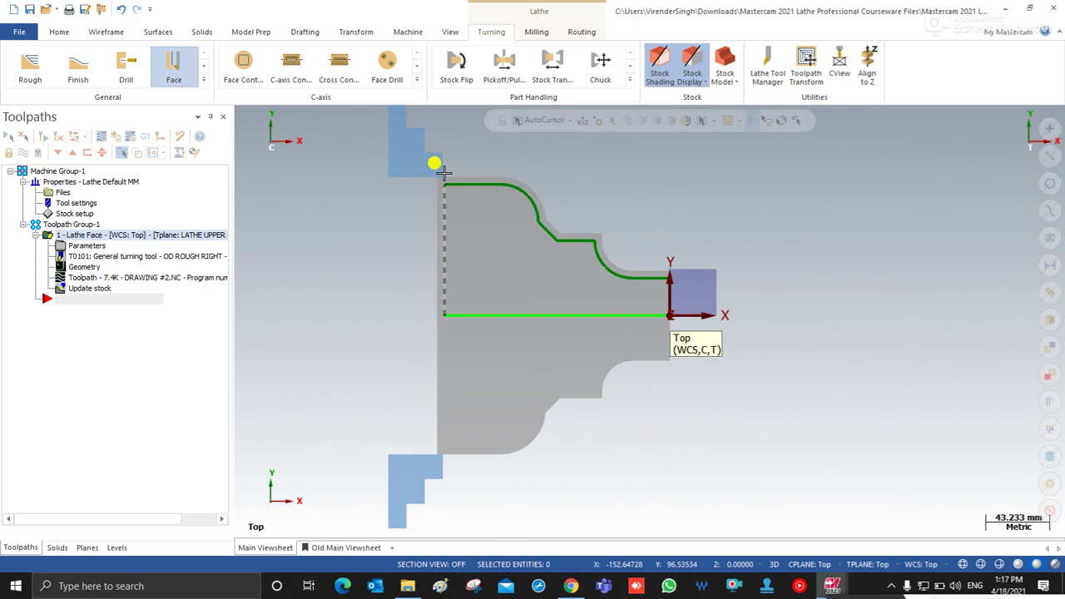
Step: Create a lathe Rough toolpath with tool T0101, chaining the outer profile from the front end back to the chuck side
click(31, 73)
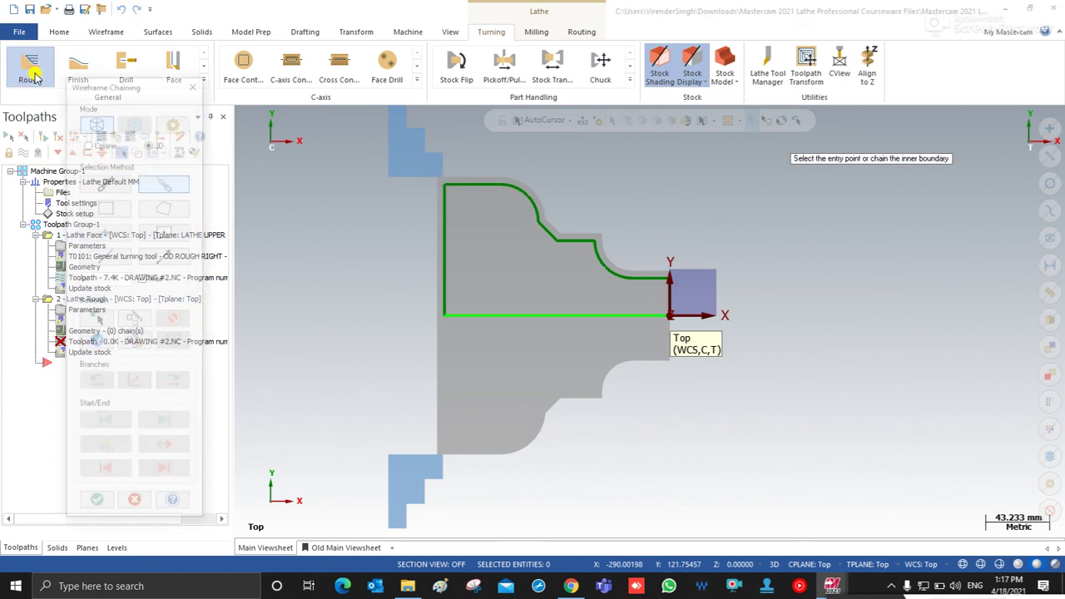
click(663, 283)
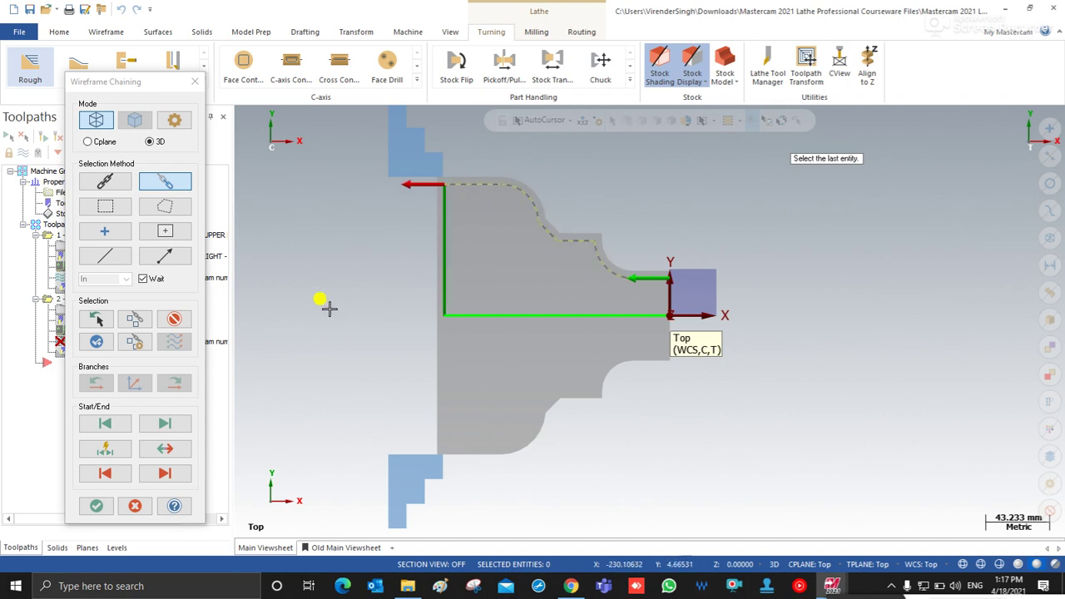
click(96, 505)
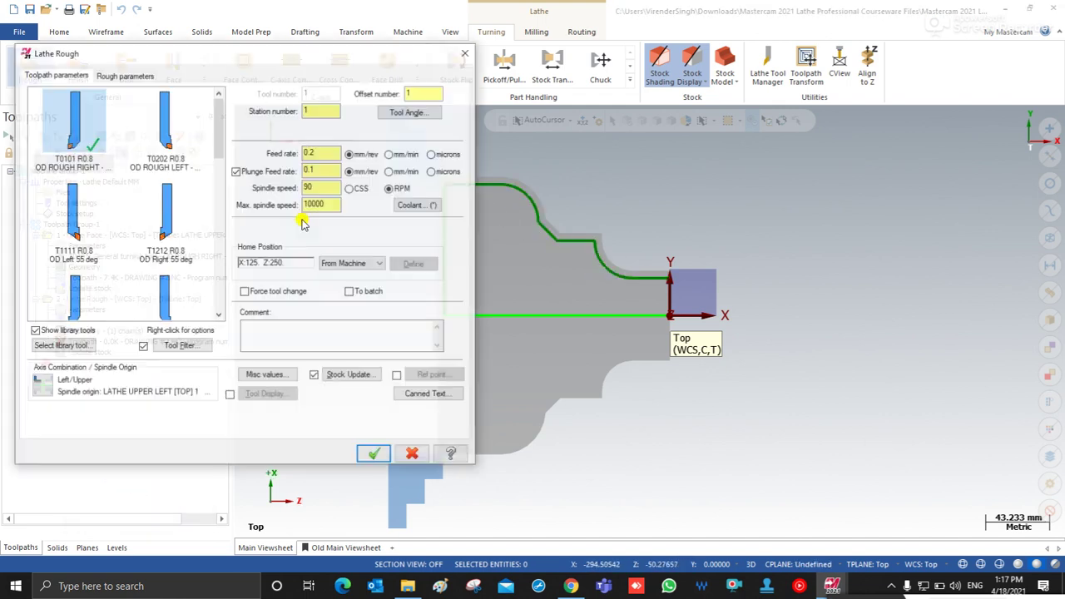
click(371, 454)
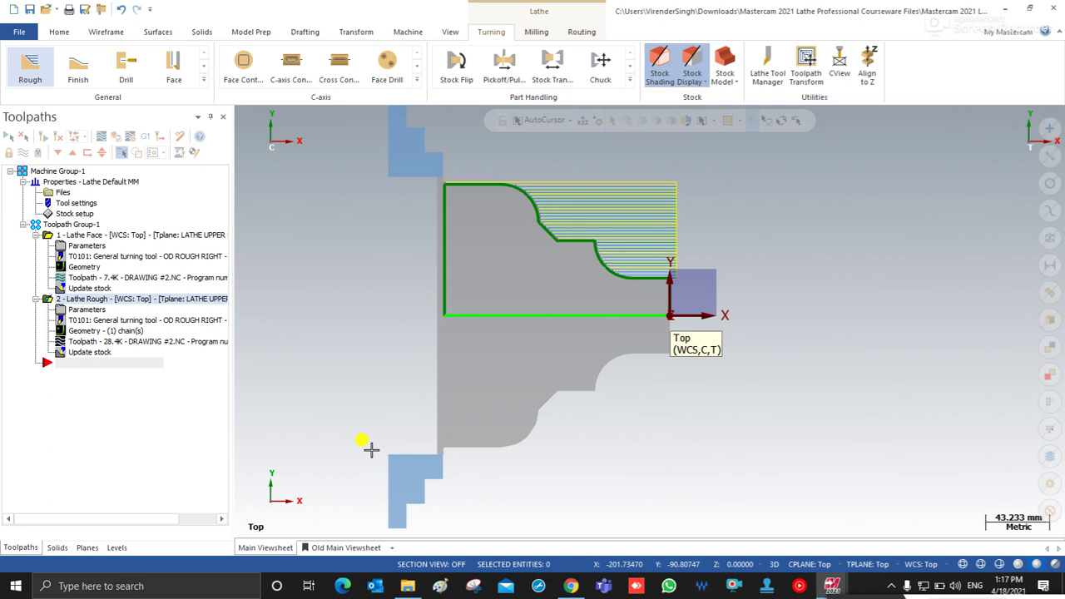
Step: Backplot the Lathe Rough operation to inspect its cutting passes against the casting stock, and close the simulation
click(104, 137)
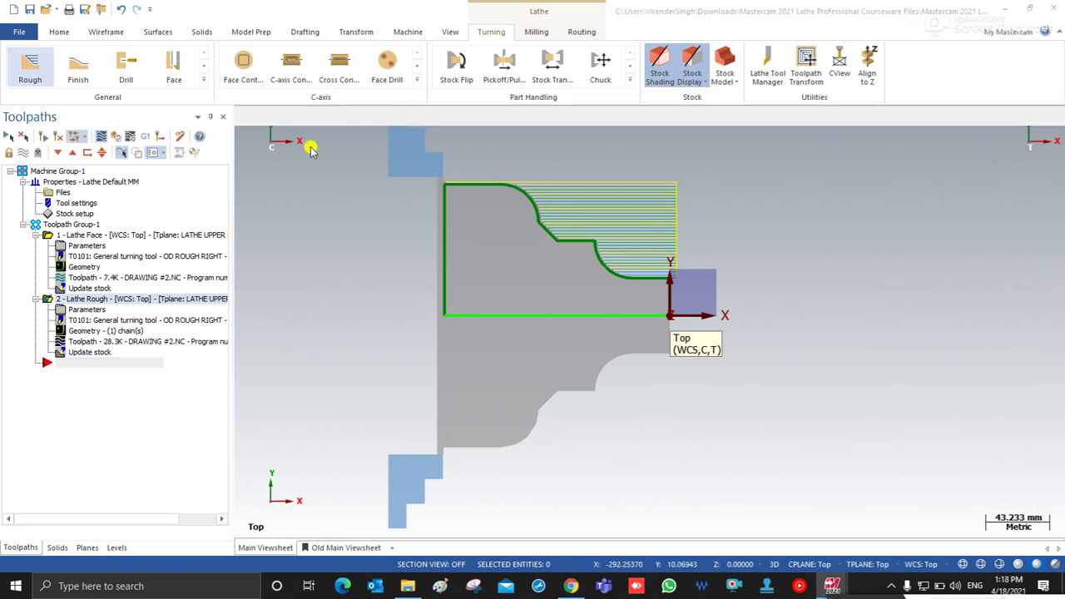
click(241, 115)
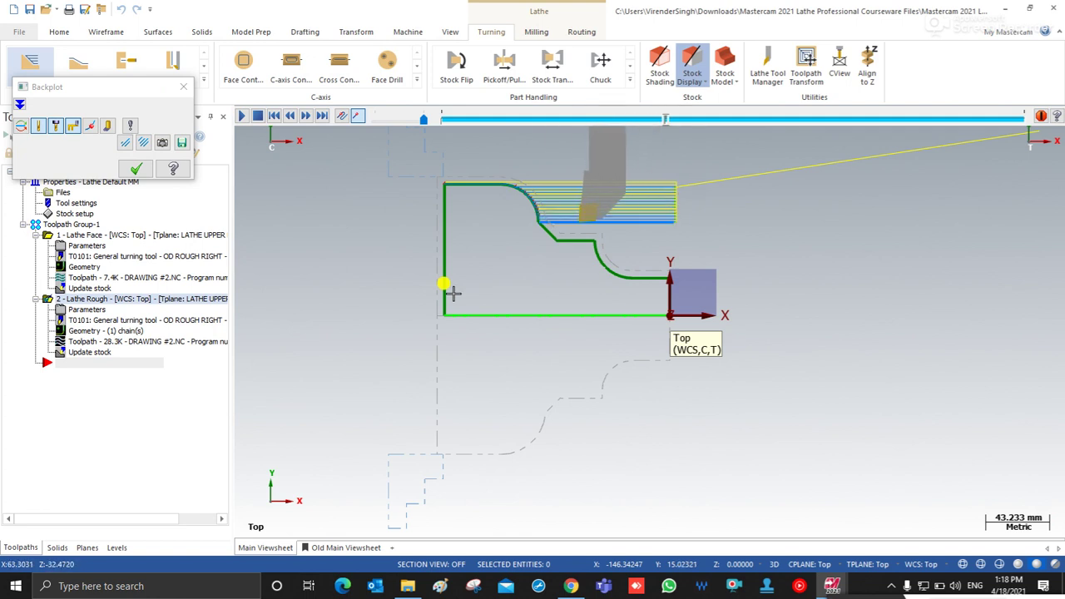
key(Escape)
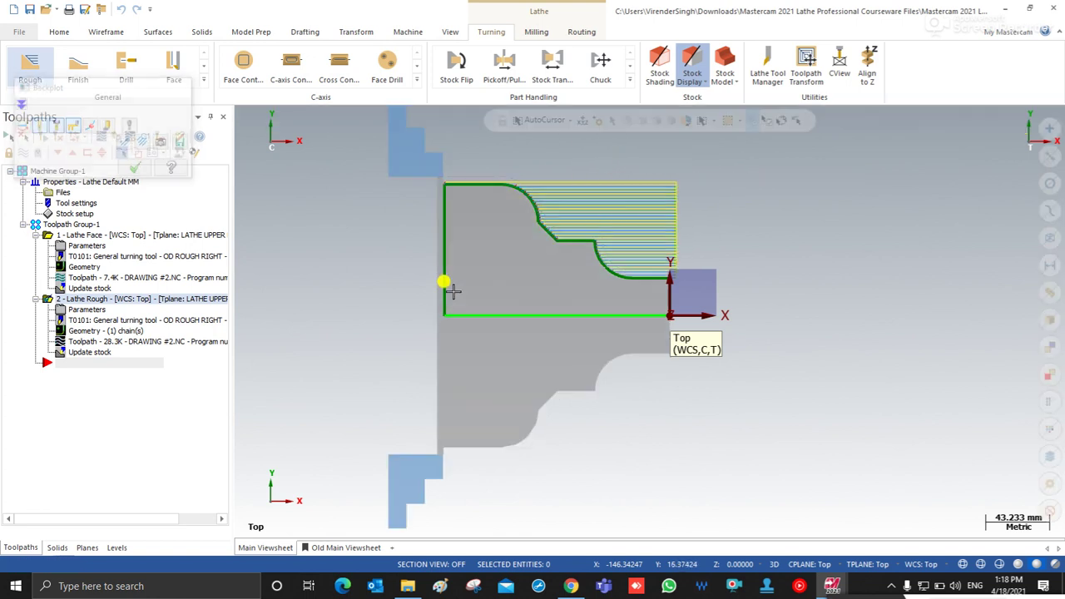
Step: Set the Lathe Rough operation's stock recognition to Use stock for outer boundary and regenerate its toolpath
scroll(517, 200, up, 2)
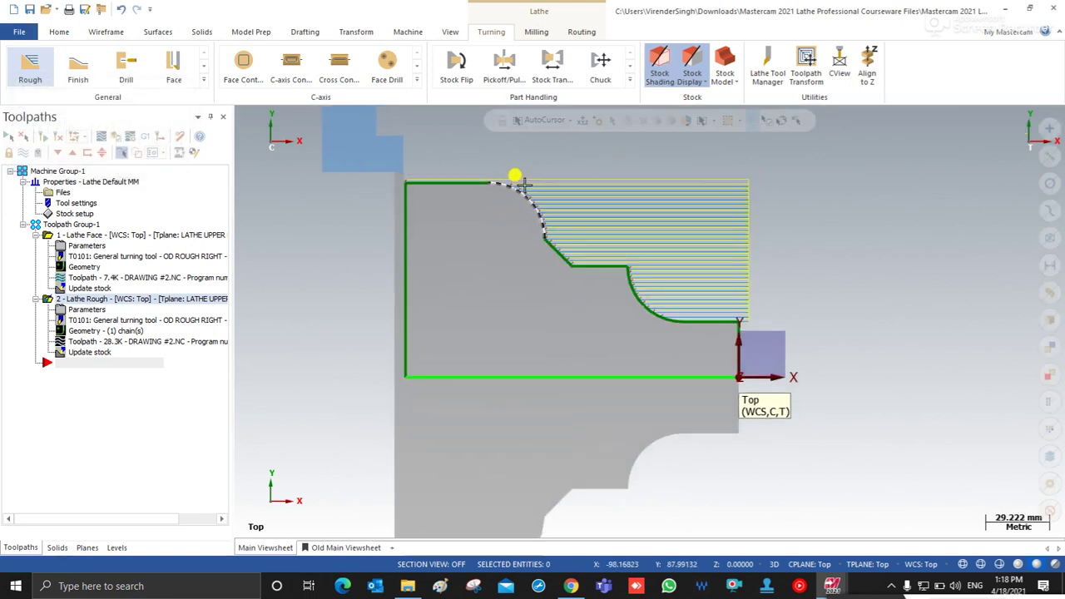
click(39, 153)
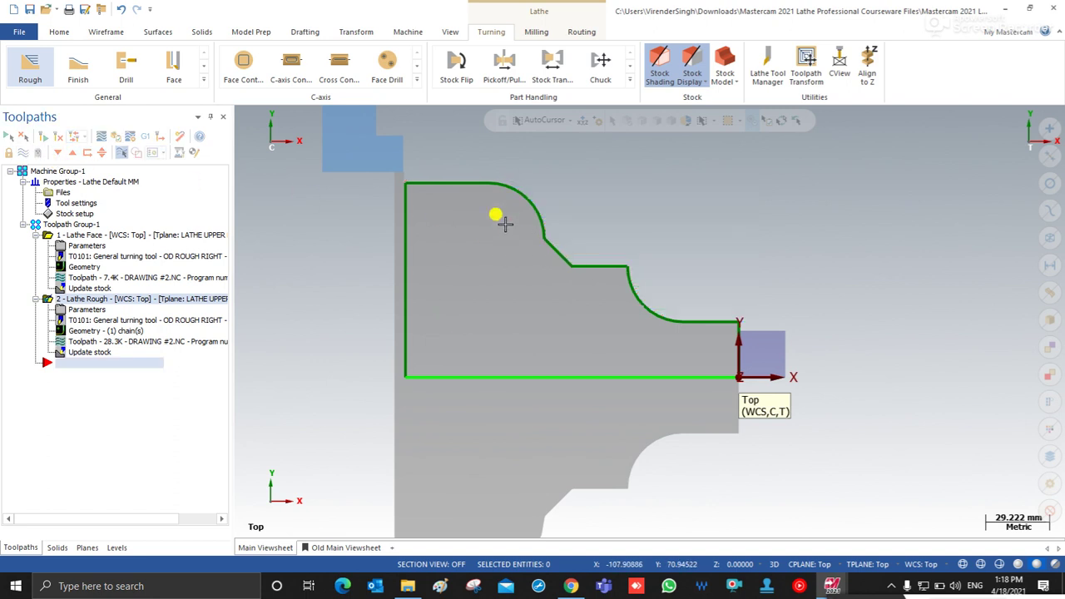
click(81, 309)
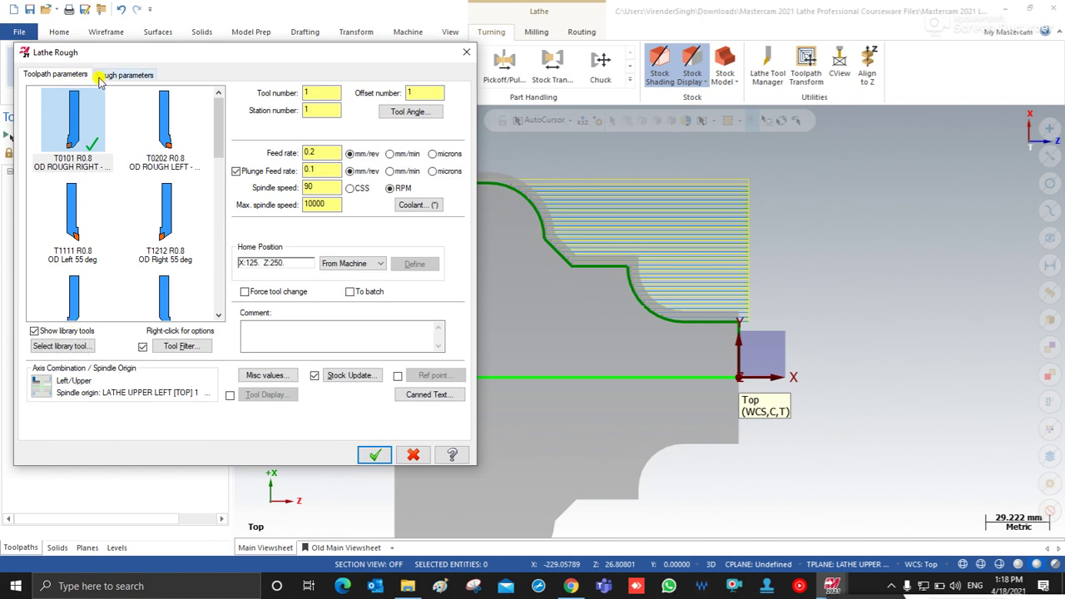
click(125, 75)
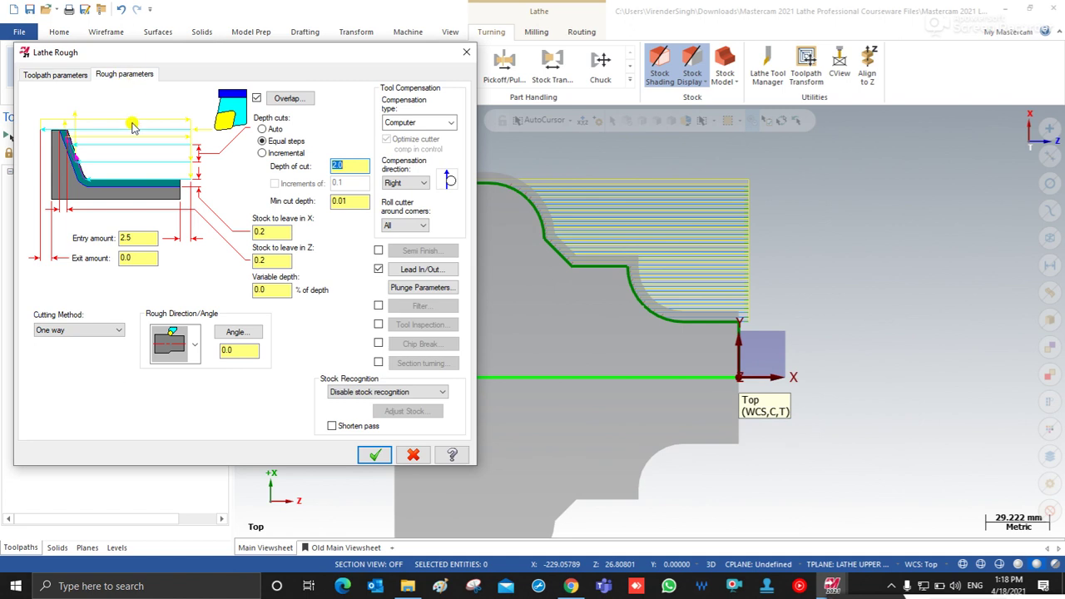
click(372, 391)
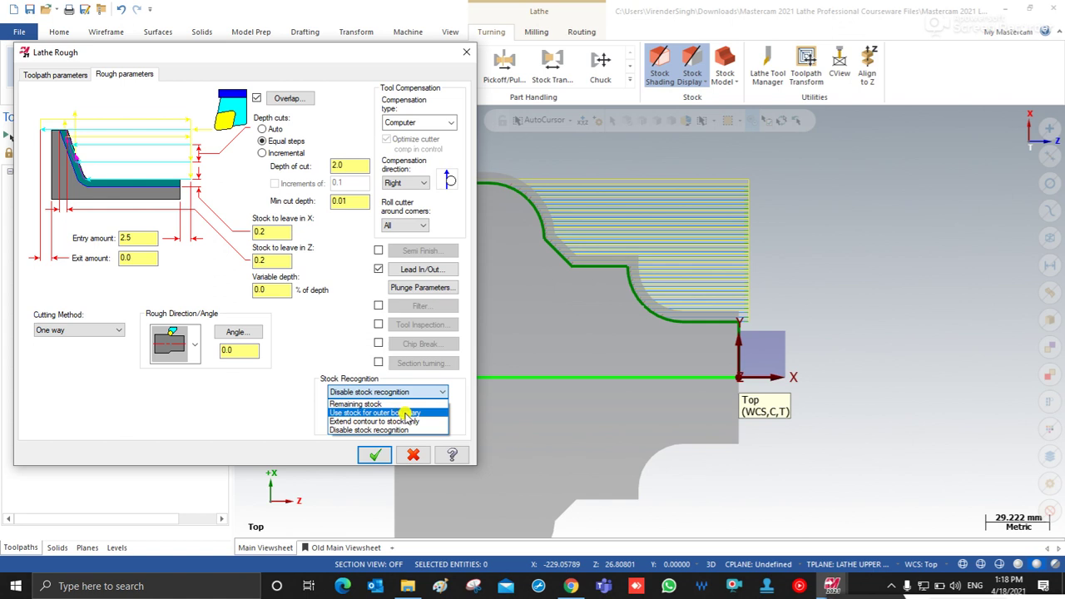
click(406, 413)
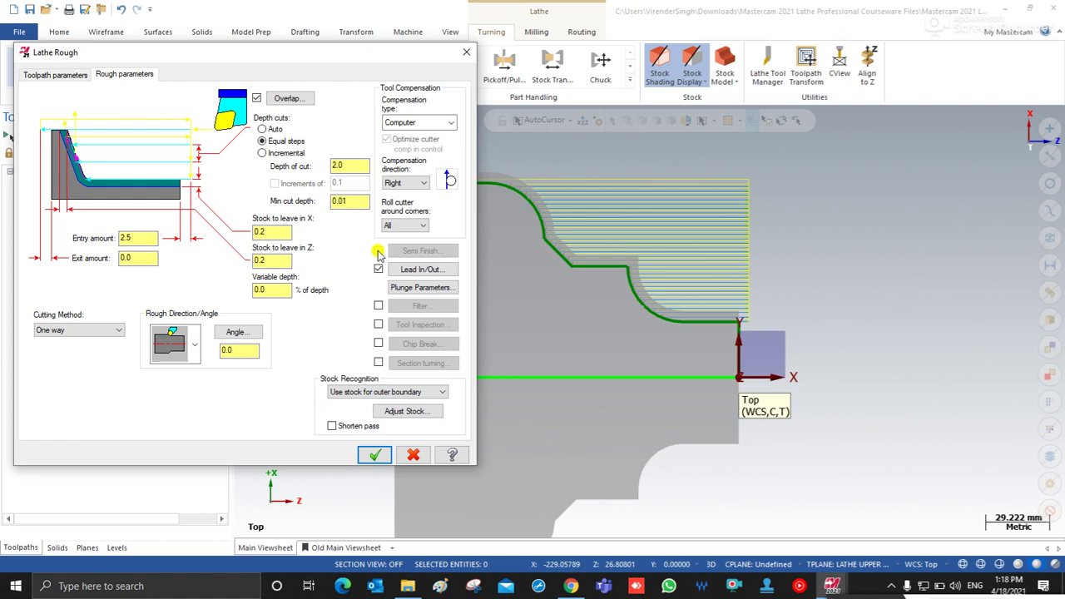
click(369, 454)
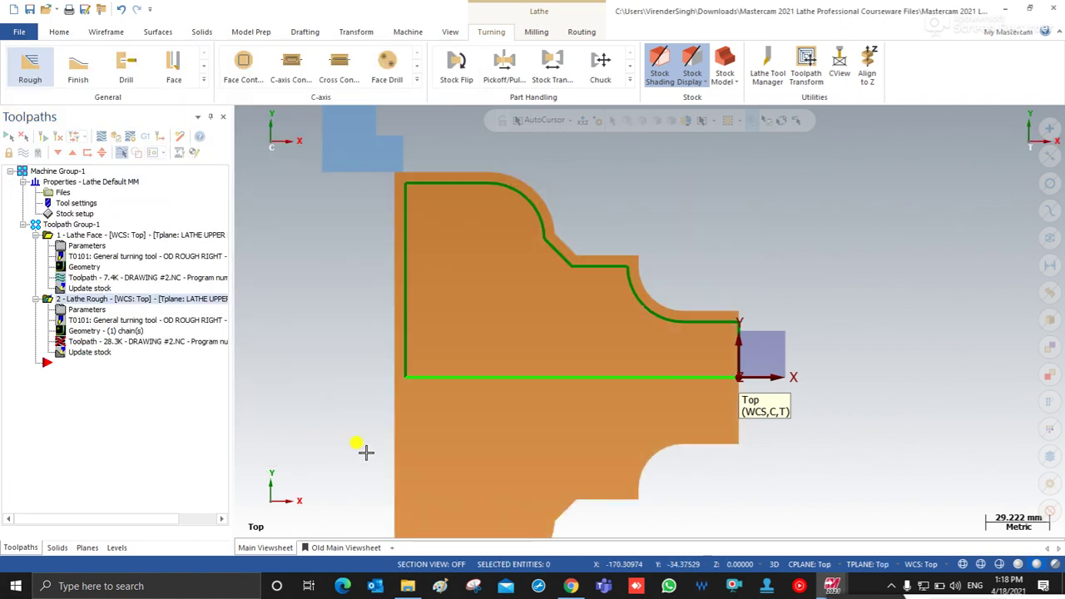
click(44, 137)
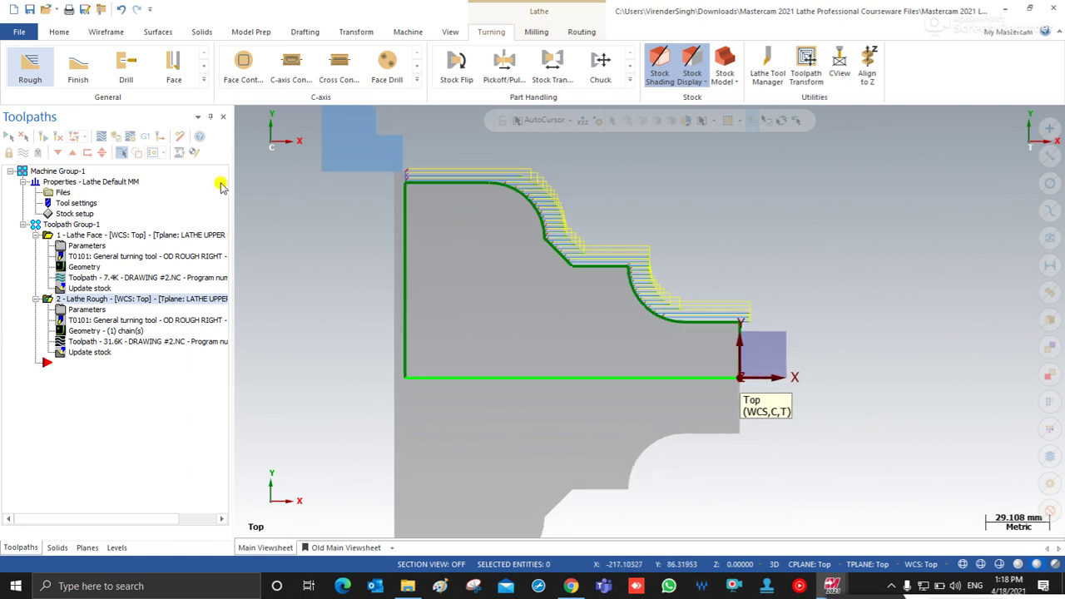
Step: Backplot the regenerated rough toolpath to check that its passes follow the casting contour, and close the simulation
click(103, 136)
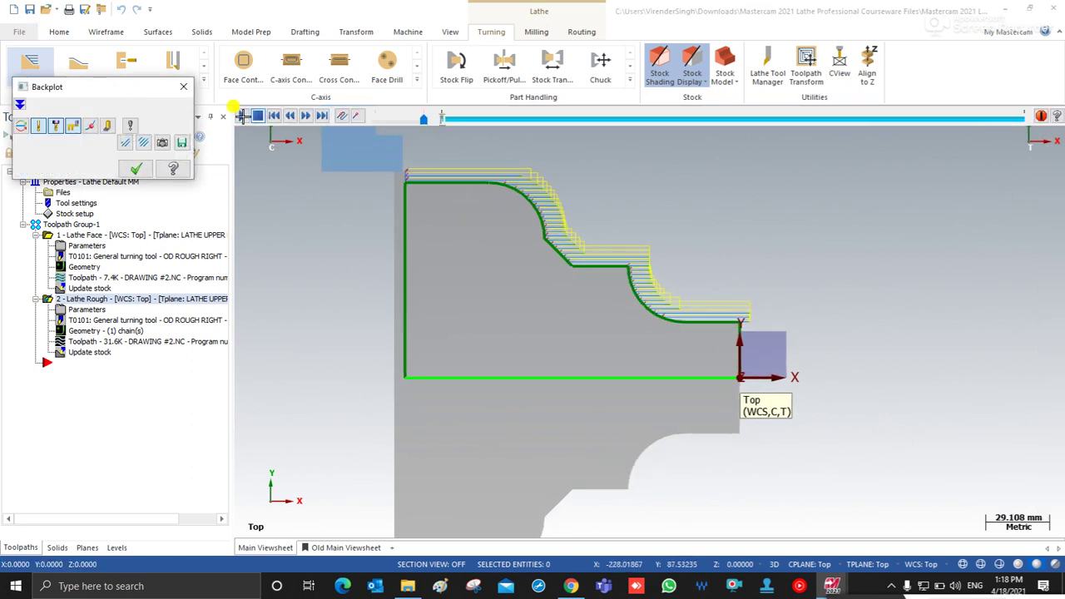
click(239, 114)
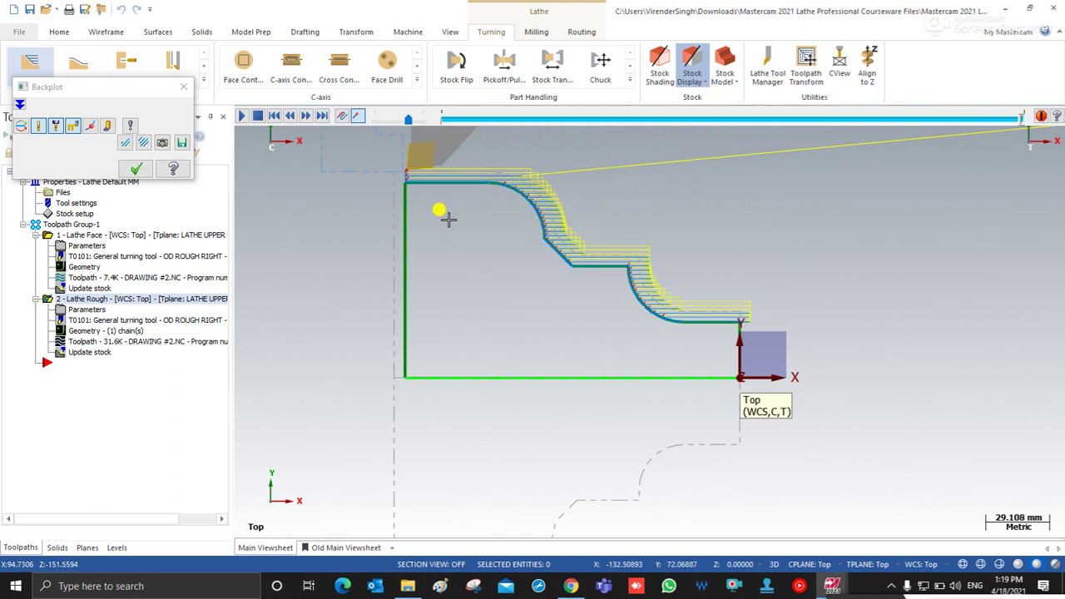
scroll(474, 216, down, 2)
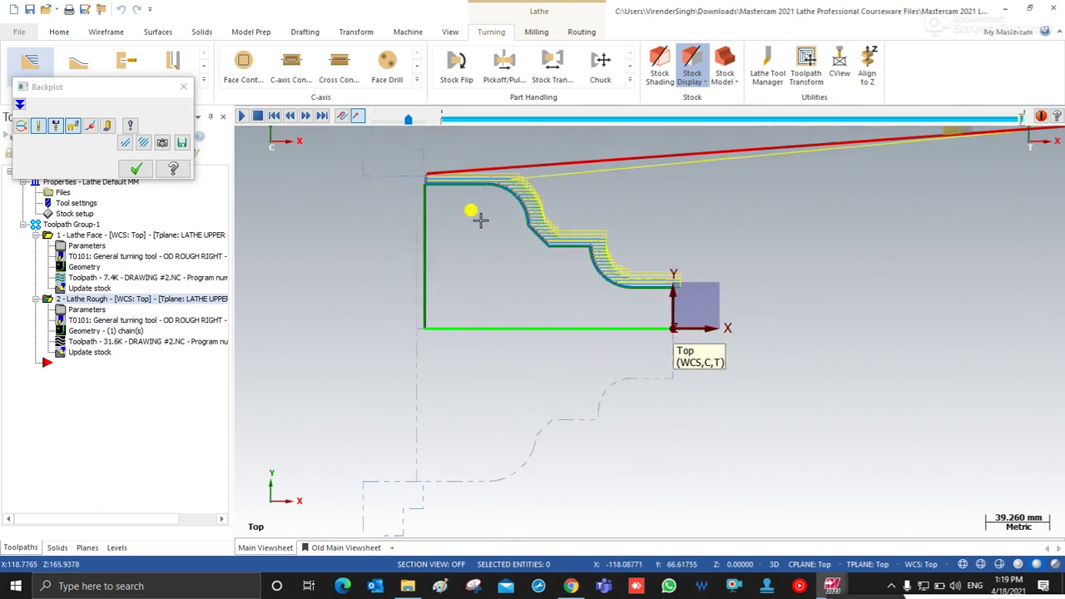
key(Escape)
scroll(482, 253, down, 2)
scroll(471, 251, up, 2)
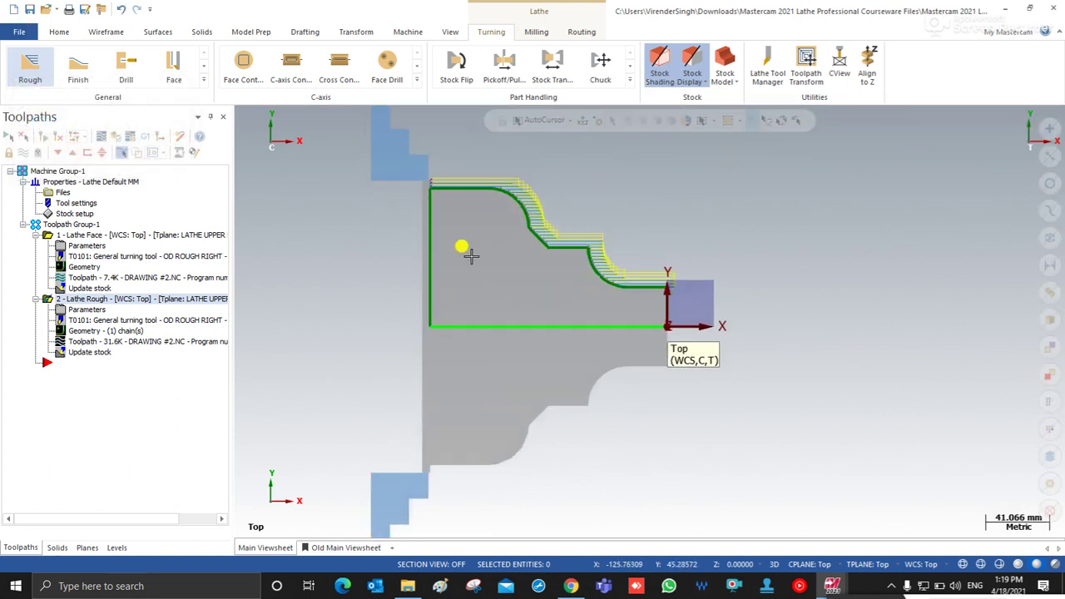